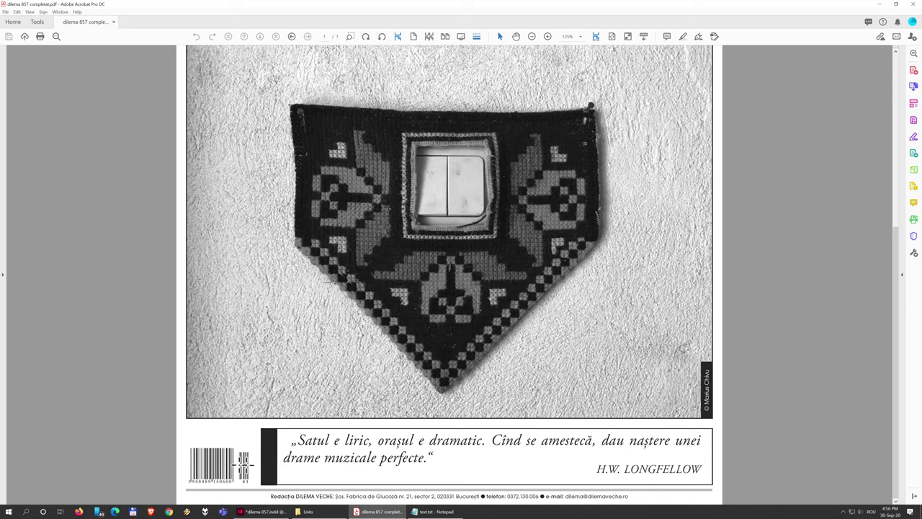
Check the barcode in the reference PDF and the Links folder, then switch to InDesign and show the guides around the page's bottom area.
{"action": "left_click", "coordinate": [212, 465]}
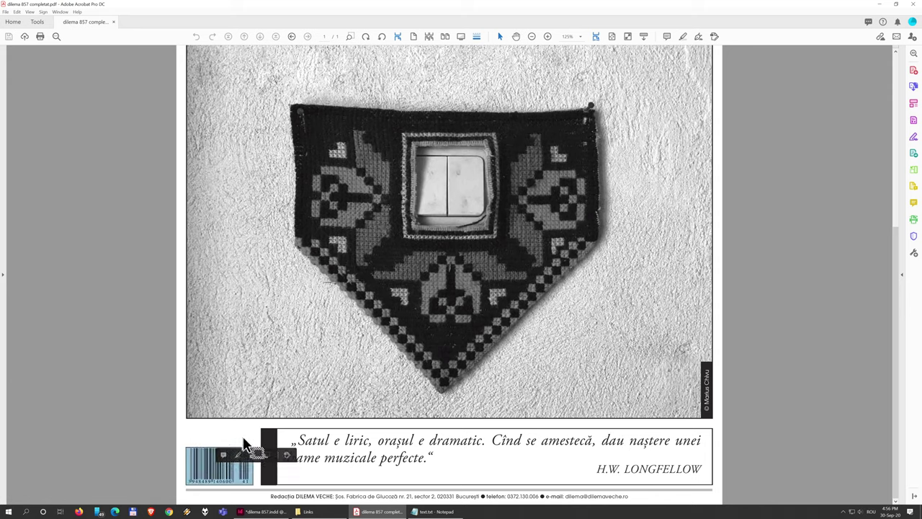
{"action": "left_click", "coordinate": [342, 513]}
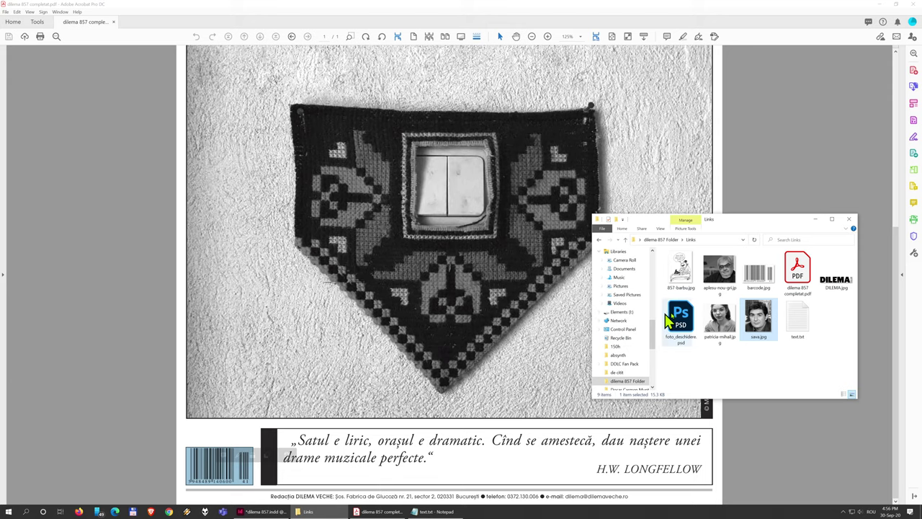
{"action": "left_click", "coordinate": [263, 511]}
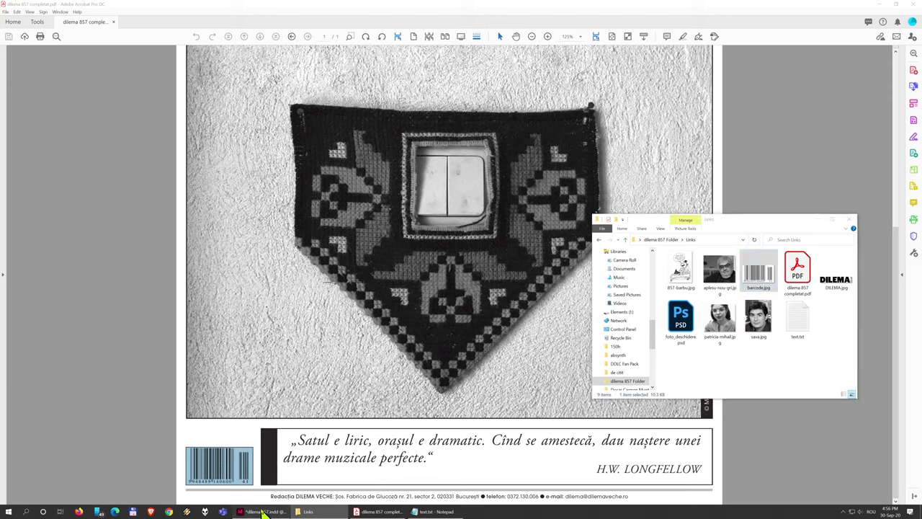
{"action": "left_click", "coordinate": [7, 47]}
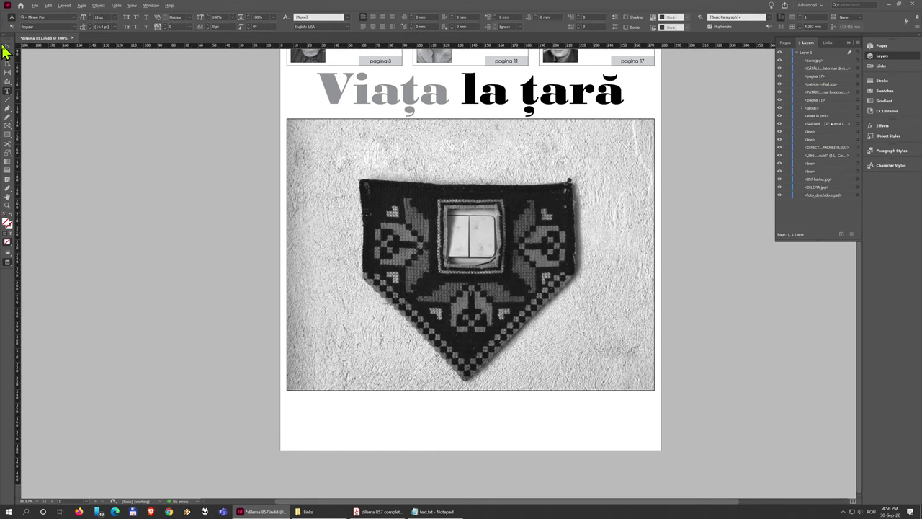
{"action": "key", "text": "w"}
{"action": "scroll", "coordinate": [308, 431], "scroll_direction": "up", "scroll_amount": 2}
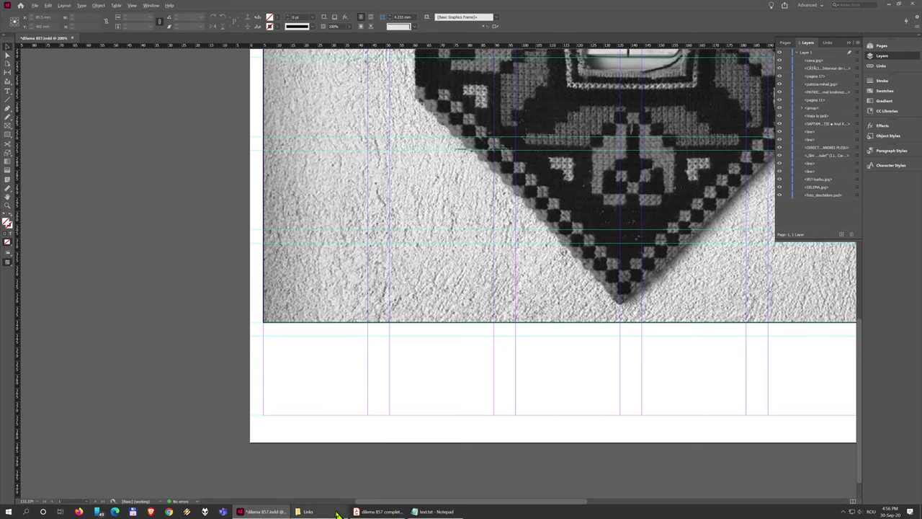
Place barcode.jpg from the Links folder below the photo and align it with the page's left and bottom margins.
{"action": "left_click", "coordinate": [308, 511]}
{"action": "left_click_drag", "start_coordinate": [763, 285], "coordinate": [265, 358]}
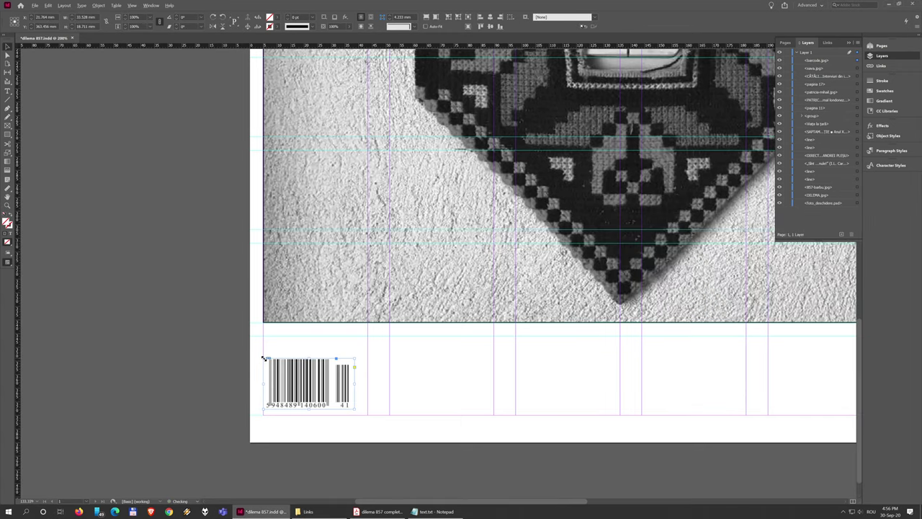
{"action": "left_click_drag", "start_coordinate": [324, 376], "coordinate": [338, 384]}
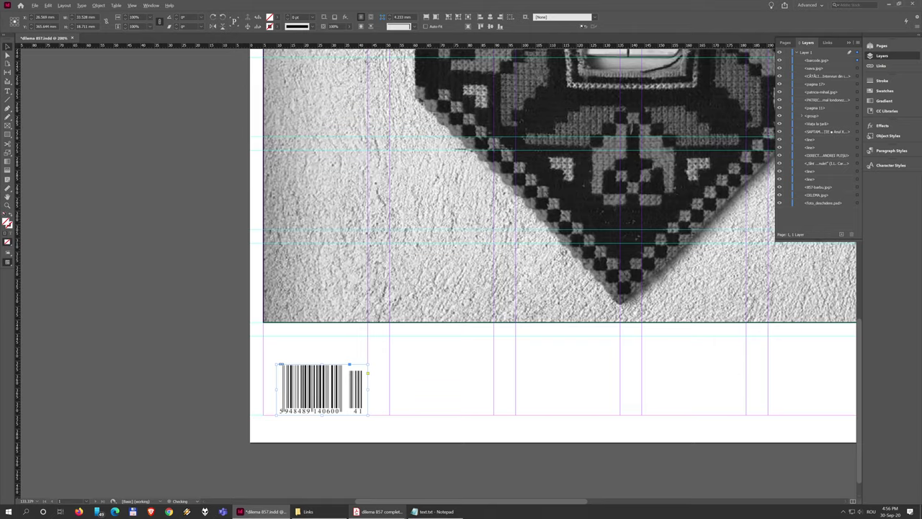
{"action": "left_click", "coordinate": [388, 512]}
{"action": "left_click", "coordinate": [388, 511]}
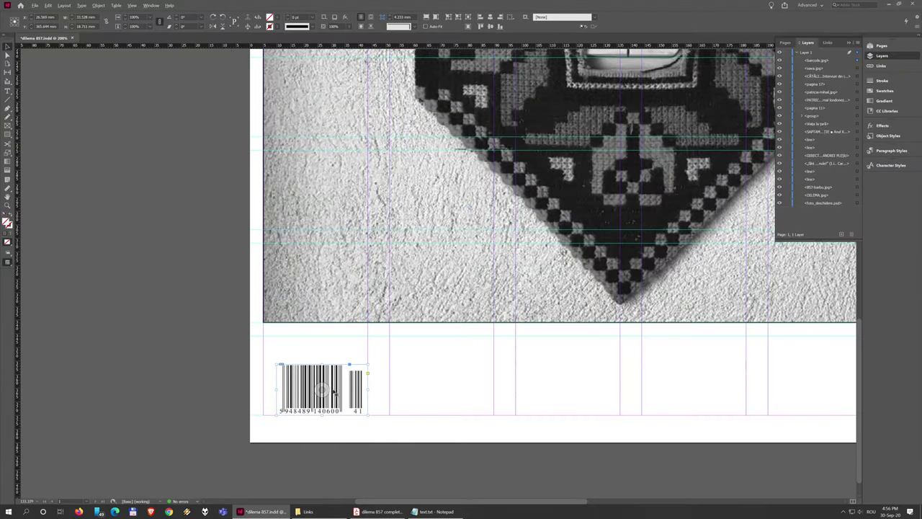
{"action": "left_click_drag", "start_coordinate": [341, 378], "coordinate": [316, 376]}
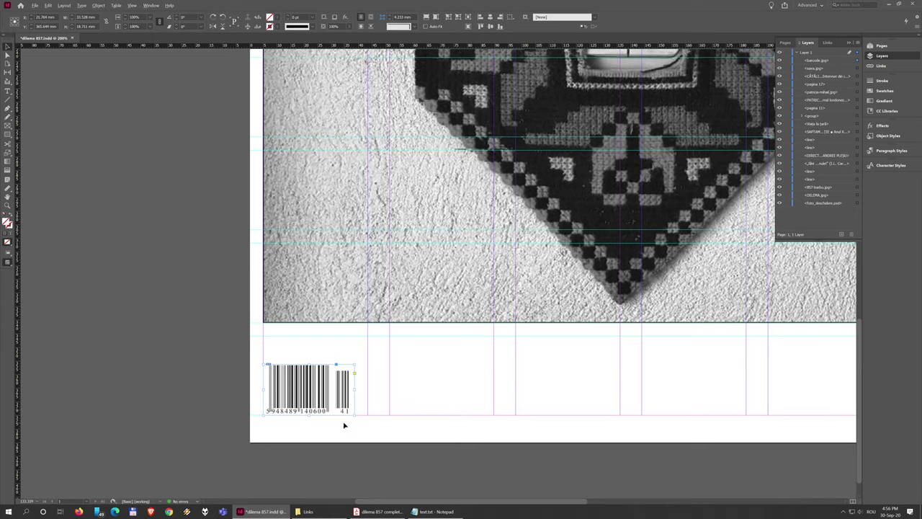
Compare the area beside the barcode with the reference PDF, examining the black bar and the quote box.
{"action": "scroll", "coordinate": [393, 421], "scroll_direction": "down", "scroll_amount": 1}
{"action": "left_click_drag", "start_coordinate": [508, 401], "coordinate": [391, 422]}
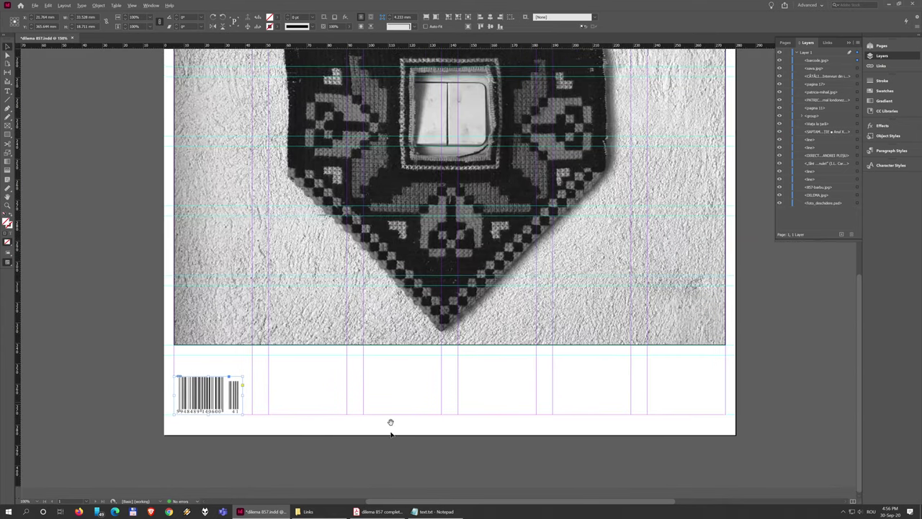
{"action": "left_click", "coordinate": [400, 511]}
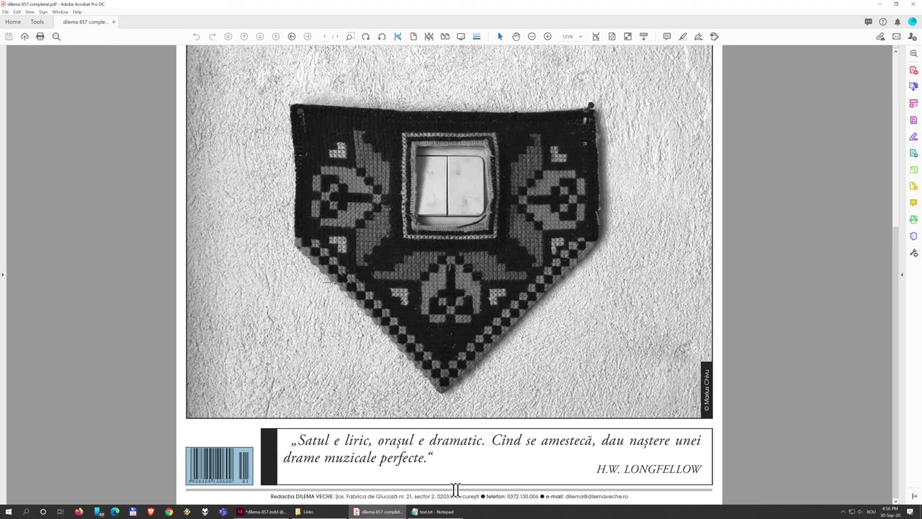
{"action": "key", "text": "alt+Tab"}
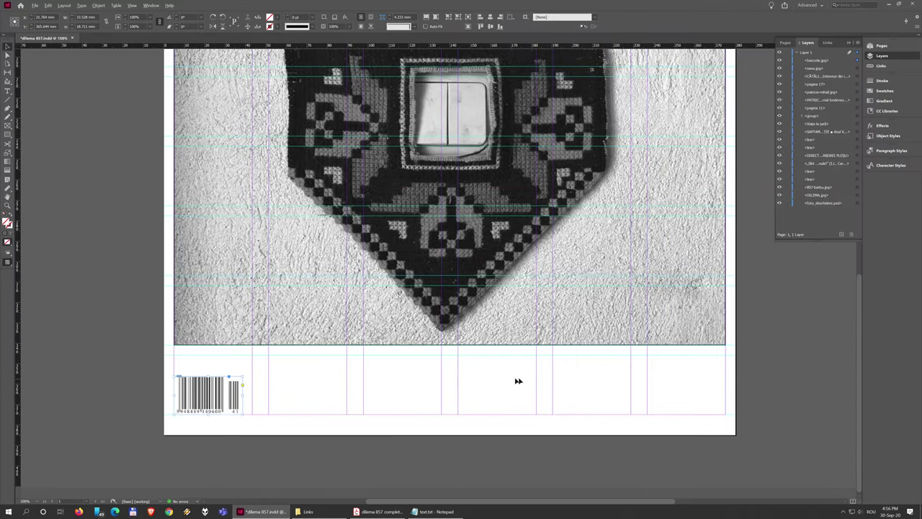
{"action": "key", "text": "alt+Tab"}
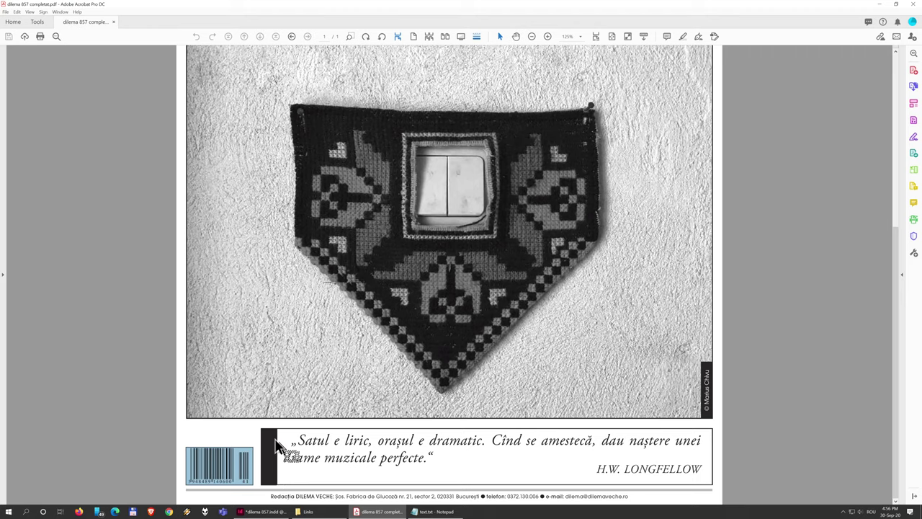
{"action": "key", "text": "alt+Tab"}
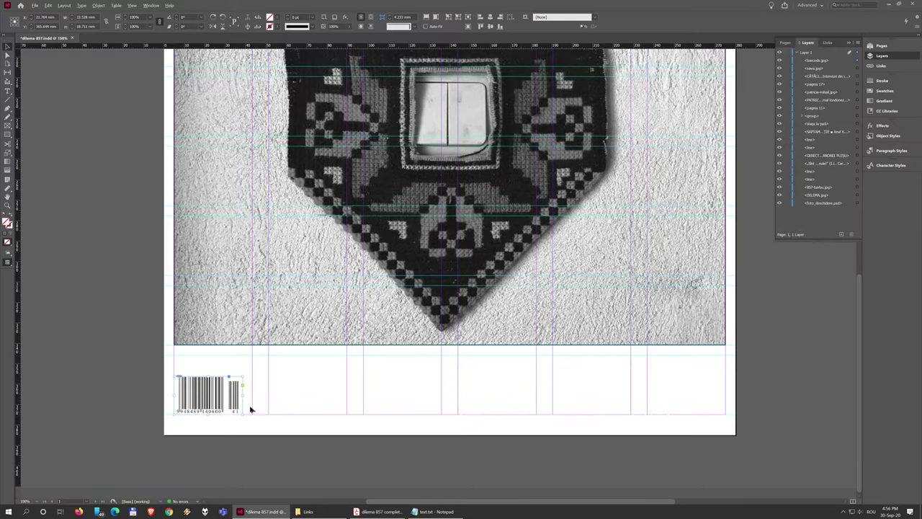
{"action": "key", "text": "alt+Tab"}
{"action": "key", "text": "alt+Tab"}
{"action": "key", "text": "alt+Tab"}
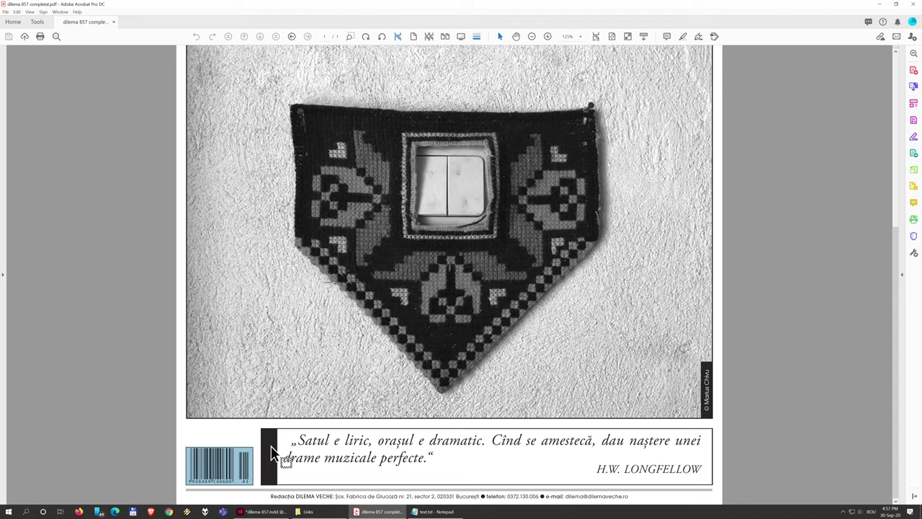
{"action": "key", "text": "alt+Tab"}
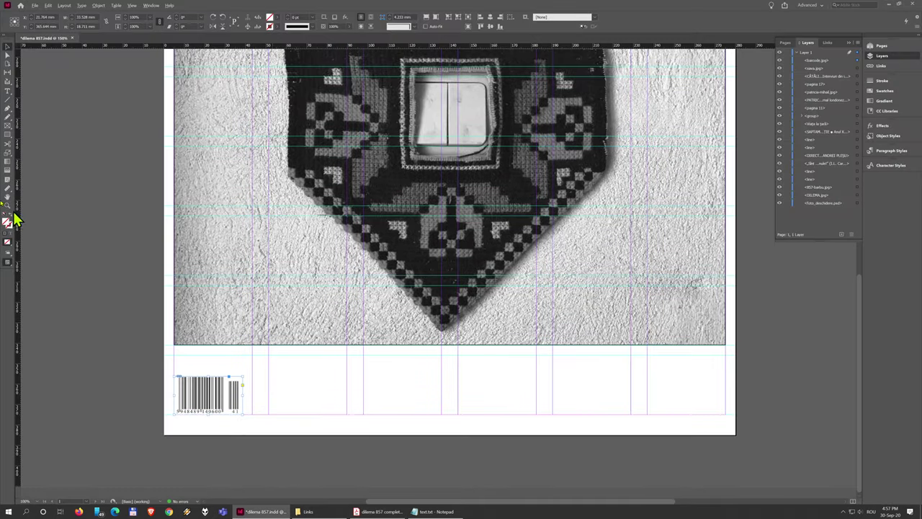
Draw a rectangle about 8 × 29 mm in the first column gutter, from the guide below the photo to the bottom margin, and fill it with [Black].
{"action": "left_click", "coordinate": [8, 135]}
{"action": "key", "text": "ctrl+equal"}
{"action": "key", "text": "ctrl+equal"}
{"action": "key", "text": "ctrl+equal"}
{"action": "key", "text": "ctrl+equal"}
{"action": "key", "text": "ctrl+equal"}
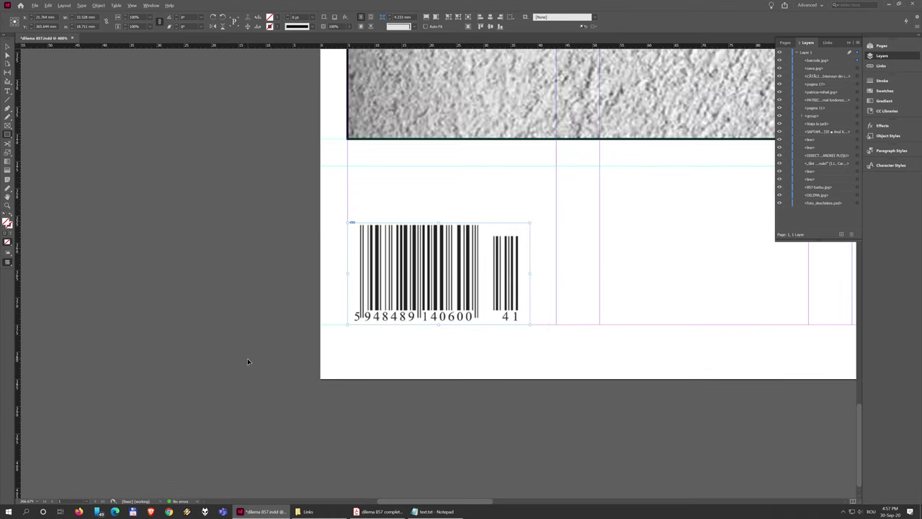
{"action": "scroll", "coordinate": [449, 269], "scroll_direction": "right", "scroll_amount": 3}
{"action": "scroll", "coordinate": [432, 259], "scroll_direction": "up", "scroll_amount": 1}
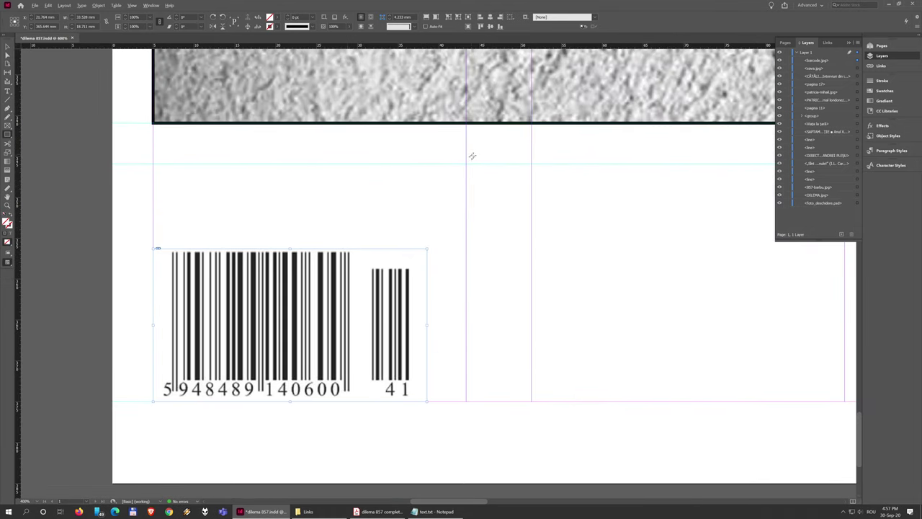
{"action": "left_click_drag", "start_coordinate": [467, 165], "coordinate": [531, 398]}
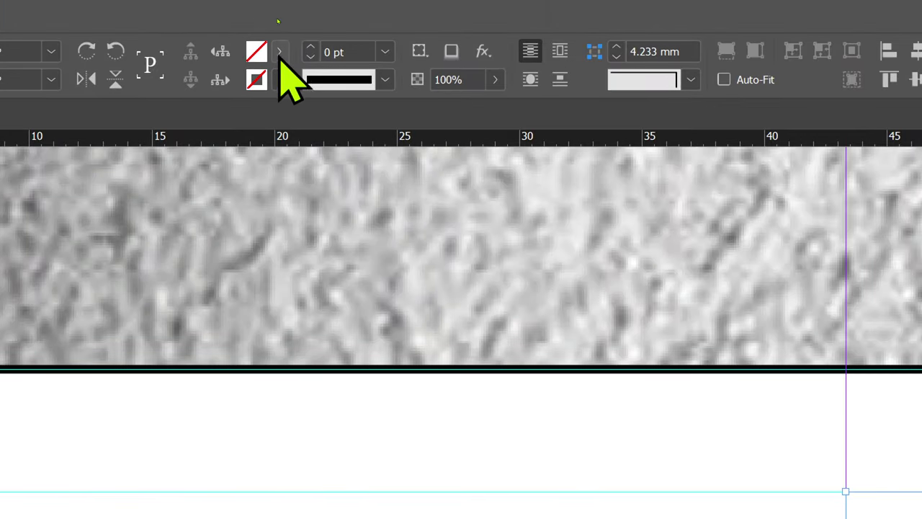
{"action": "left_click", "coordinate": [278, 17]}
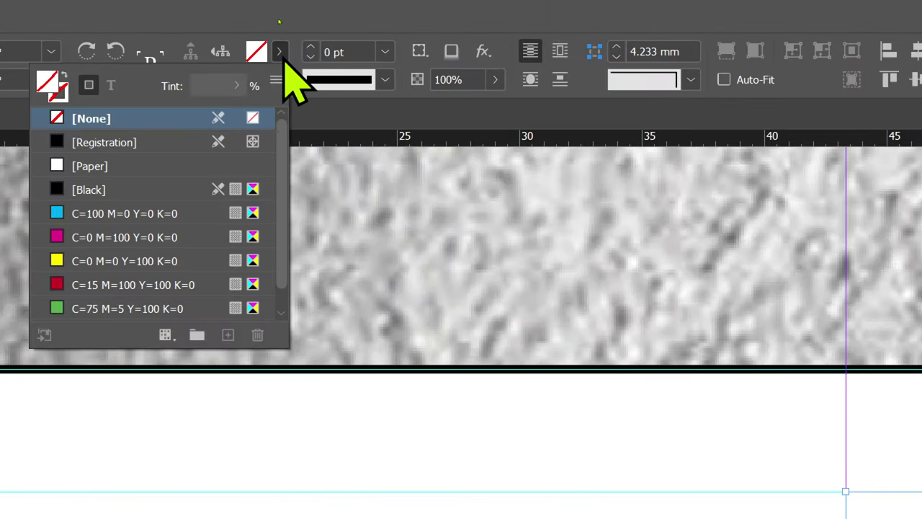
{"action": "left_click", "coordinate": [128, 191]}
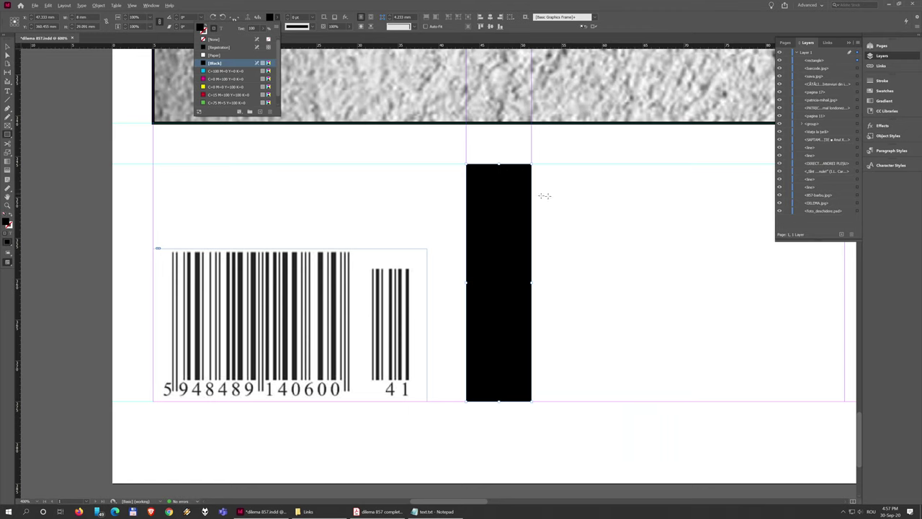
{"action": "left_click", "coordinate": [580, 208]}
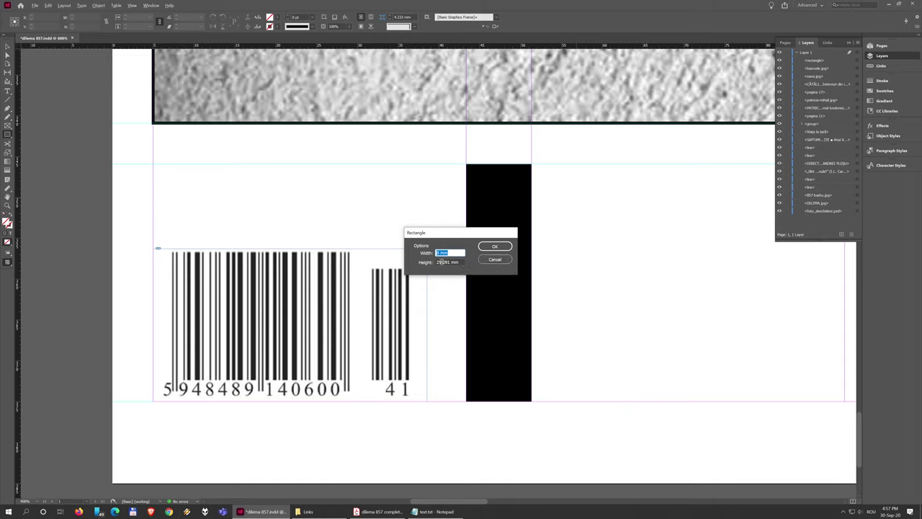
{"action": "left_click", "coordinate": [495, 259]}
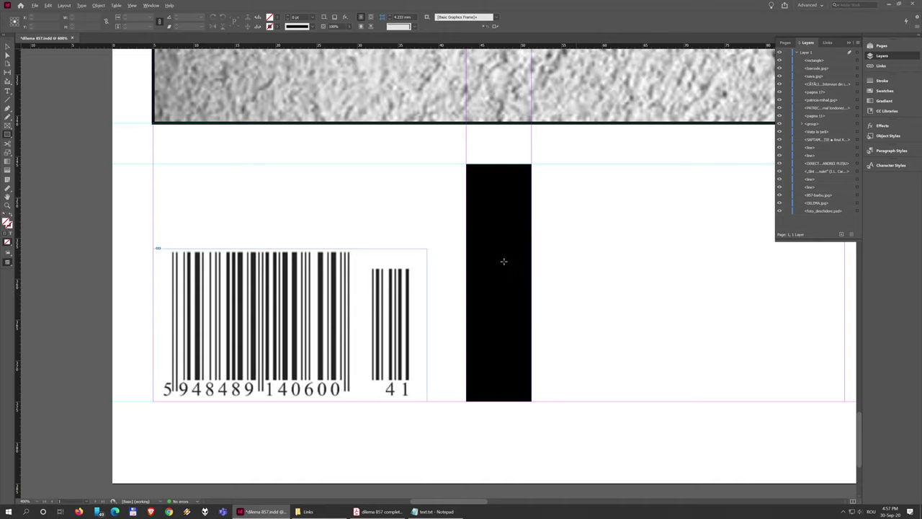
Draw a text frame from the top of the black bar's right edge to the page's bottom-right margin corner.
{"action": "scroll", "coordinate": [503, 261], "scroll_direction": "down", "scroll_amount": 2}
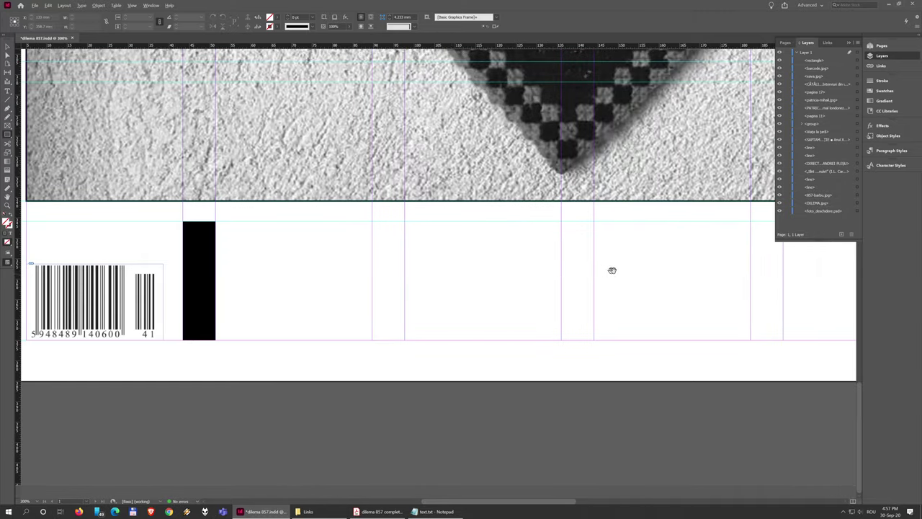
{"action": "left_click_drag", "start_coordinate": [612, 270], "coordinate": [478, 269]}
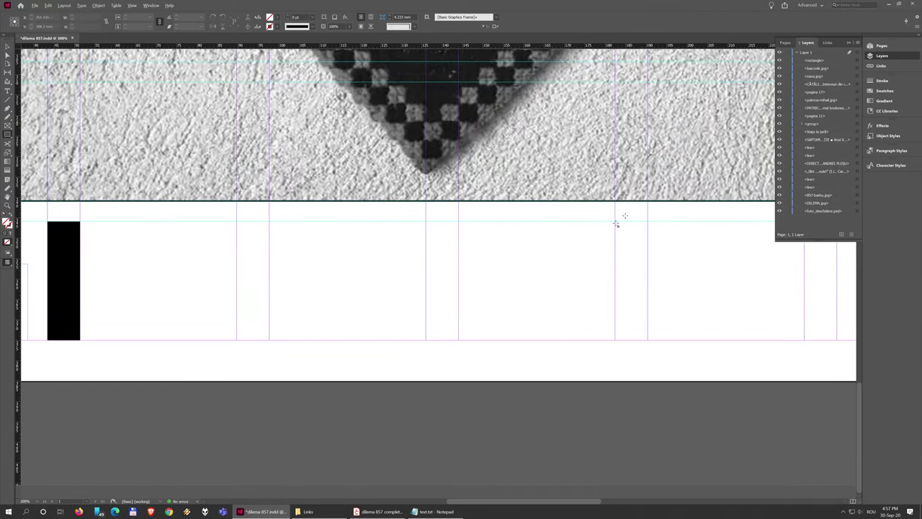
{"action": "scroll", "coordinate": [476, 234], "scroll_direction": "down", "scroll_amount": 2}
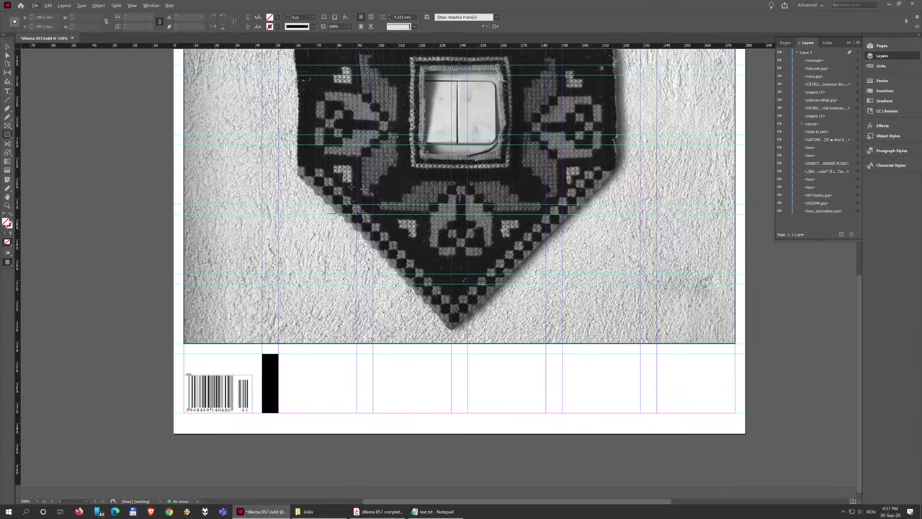
{"action": "left_click", "coordinate": [8, 90]}
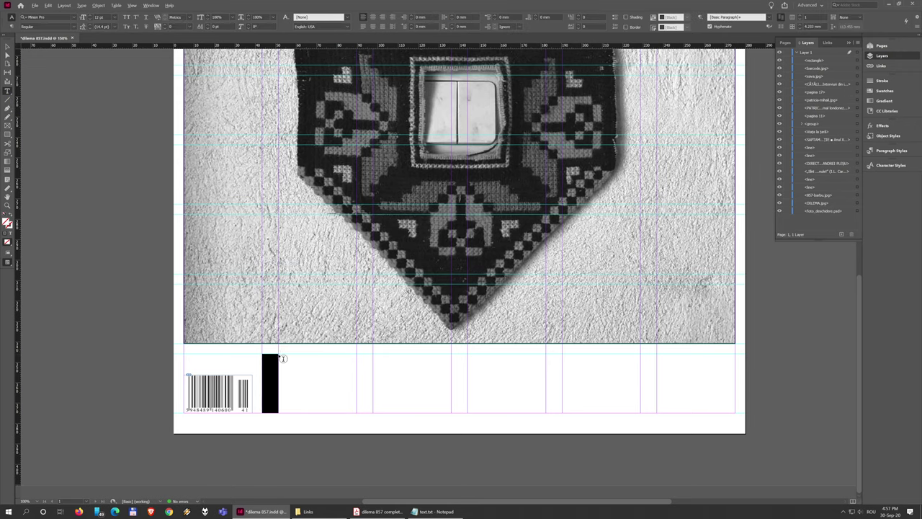
{"action": "left_click_drag", "start_coordinate": [281, 354], "coordinate": [736, 413]}
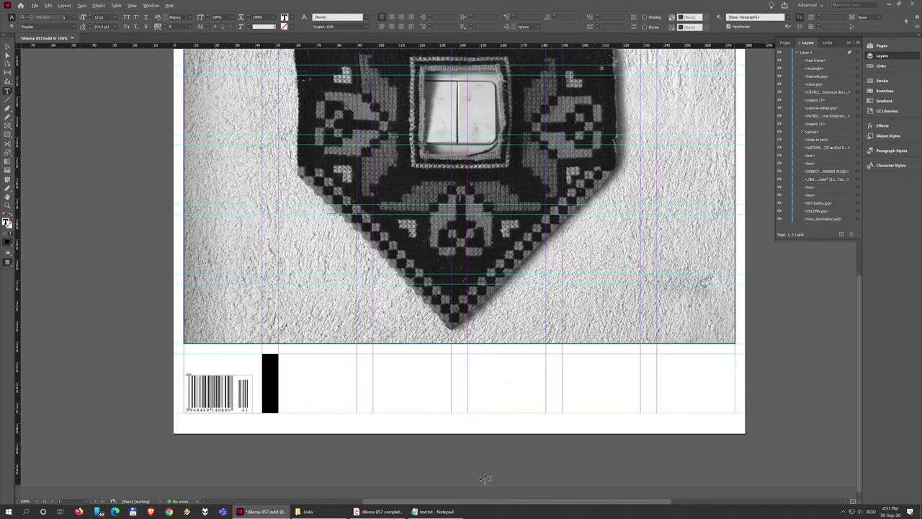
Copy the „Satul e liric...” quote with its H.W. LONGFELLOW attribution from text.txt in Notepad and paste it into the InDesign text frame.
{"action": "left_click", "coordinate": [457, 512]}
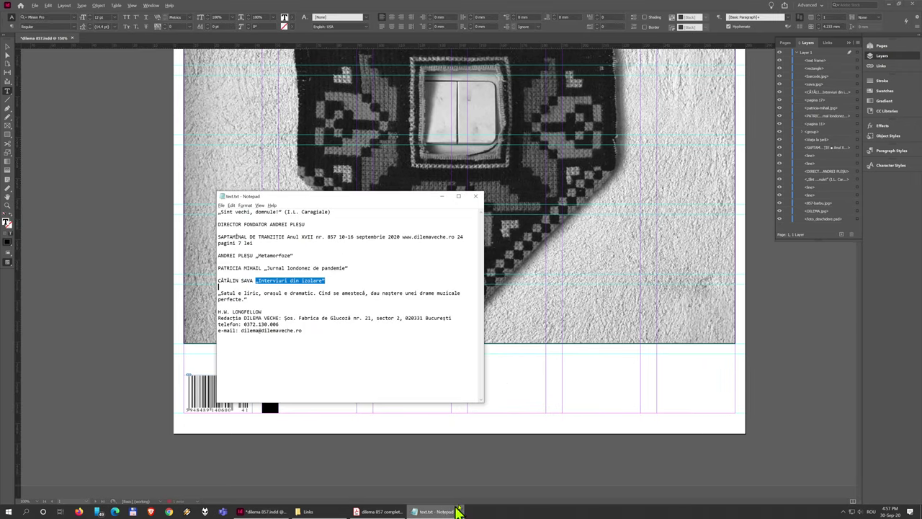
{"action": "left_click", "coordinate": [282, 306]}
{"action": "left_click_drag", "start_coordinate": [274, 311], "coordinate": [216, 292]}
{"action": "key", "text": "ctrl+c"}
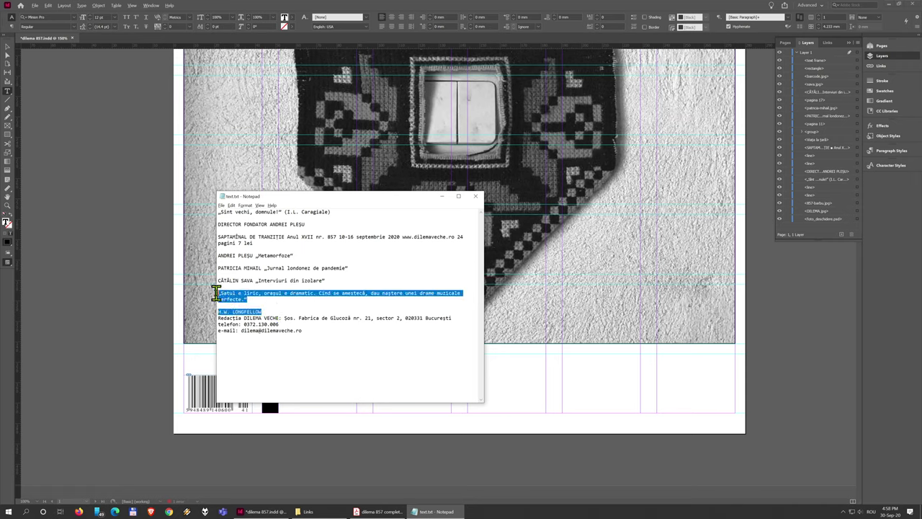
{"action": "left_click", "coordinate": [490, 373]}
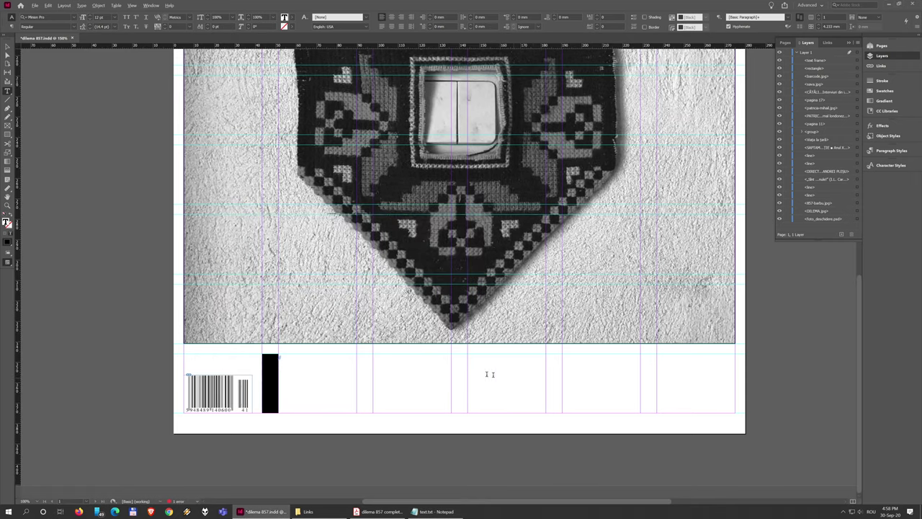
{"action": "key", "text": "ctrl+v"}
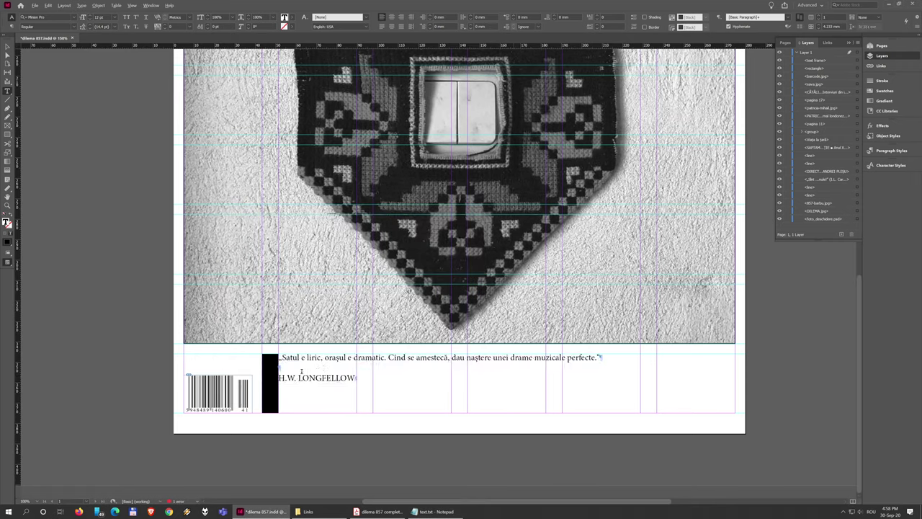
Remove the empty paragraph between the quote and its H.W. LONGFELLOW attribution.
{"action": "left_click", "coordinate": [284, 368]}
{"action": "left_click", "coordinate": [289, 365]}
{"action": "key", "text": "BackSpace"}
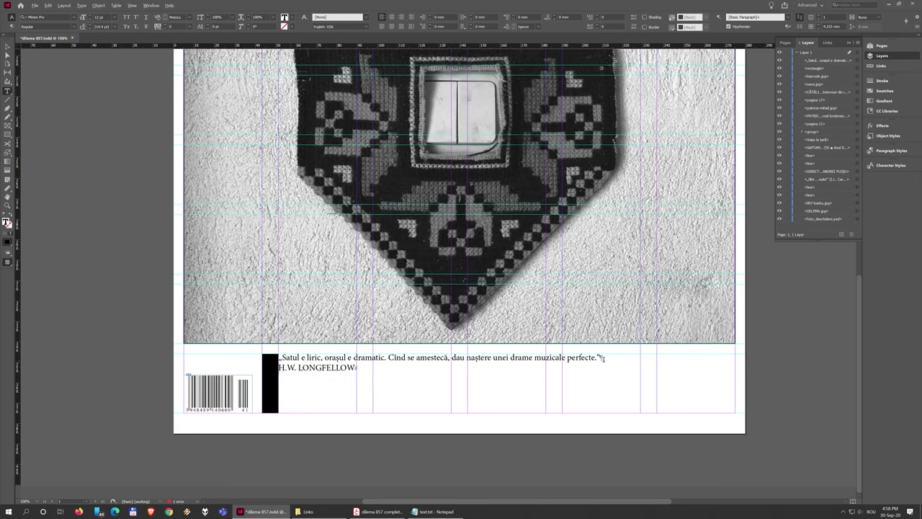
Set the quote and its H.W. LONGFELLOW attribution in Adobe Garamond Pro Italic.
{"action": "left_click_drag", "start_coordinate": [598, 356], "coordinate": [287, 357]}
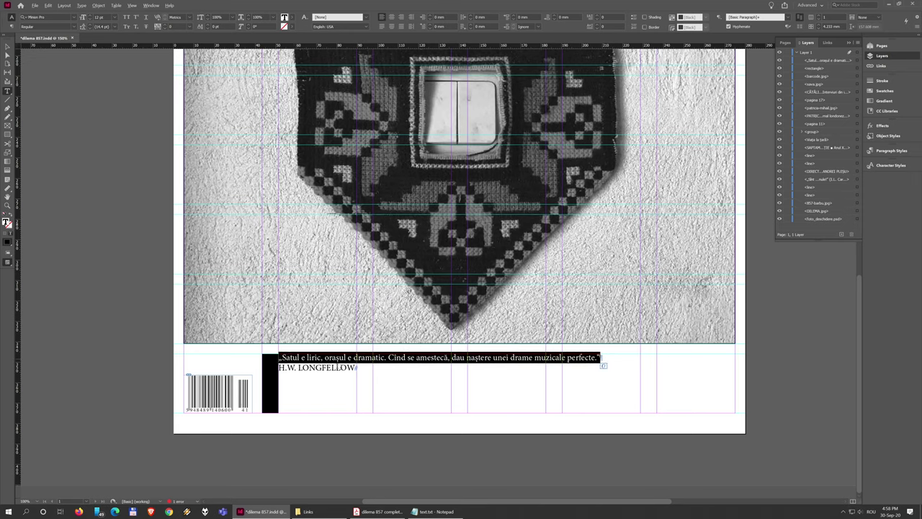
{"action": "left_click_drag", "start_coordinate": [357, 367], "coordinate": [280, 356]}
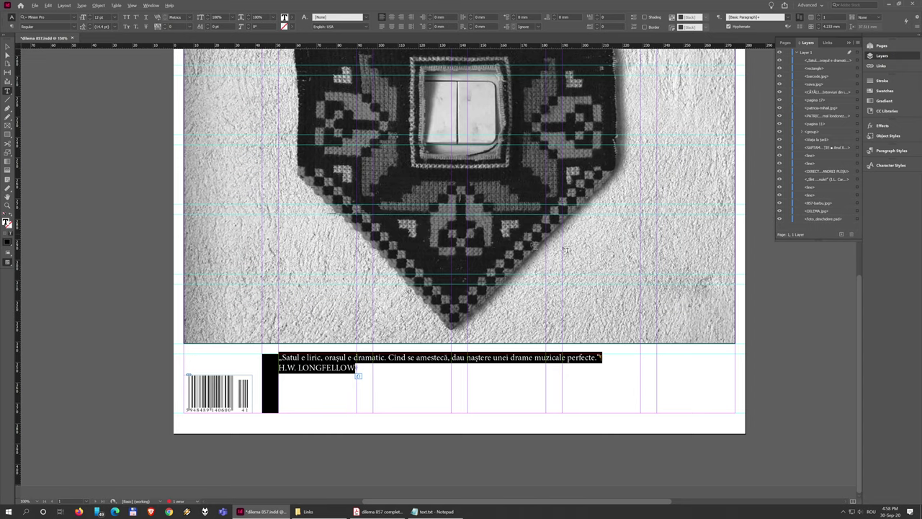
{"action": "left_click", "coordinate": [51, 16]}
{"action": "type", "text": "adobe gara"}
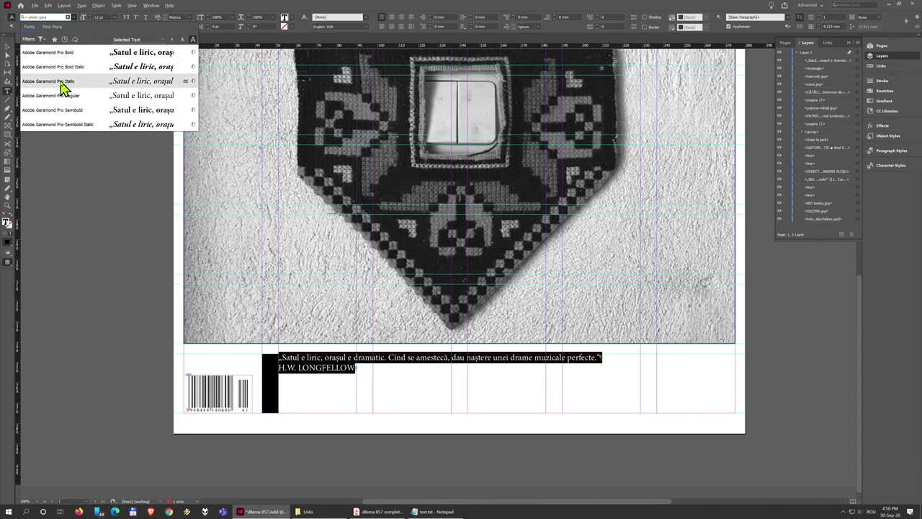
{"action": "left_click", "coordinate": [62, 82]}
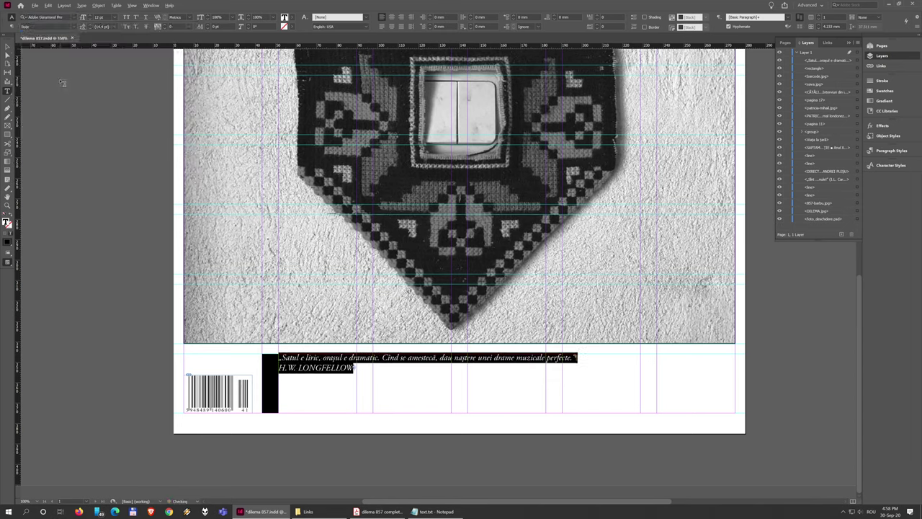
{"action": "left_click", "coordinate": [329, 367]}
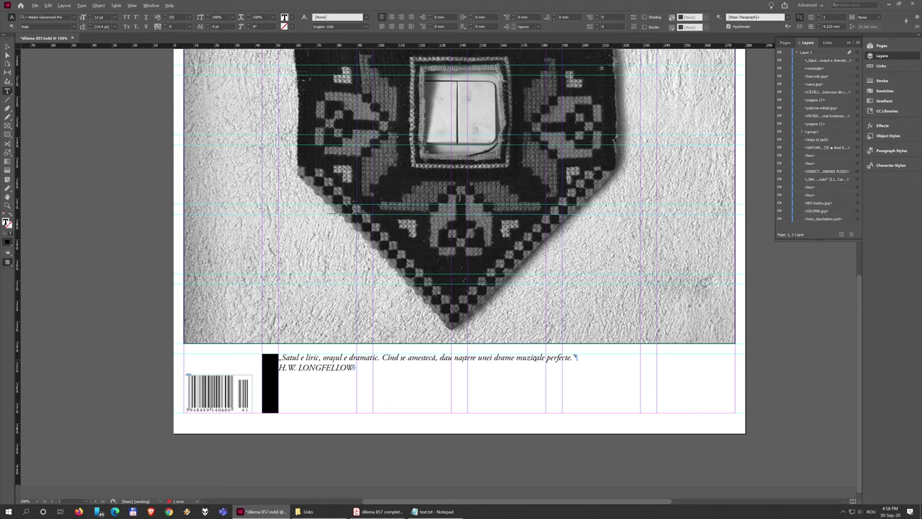
Set the font size of the „Satul e liric...” quote paragraph to 22 pt.
{"action": "left_click_drag", "start_coordinate": [578, 357], "coordinate": [280, 354]}
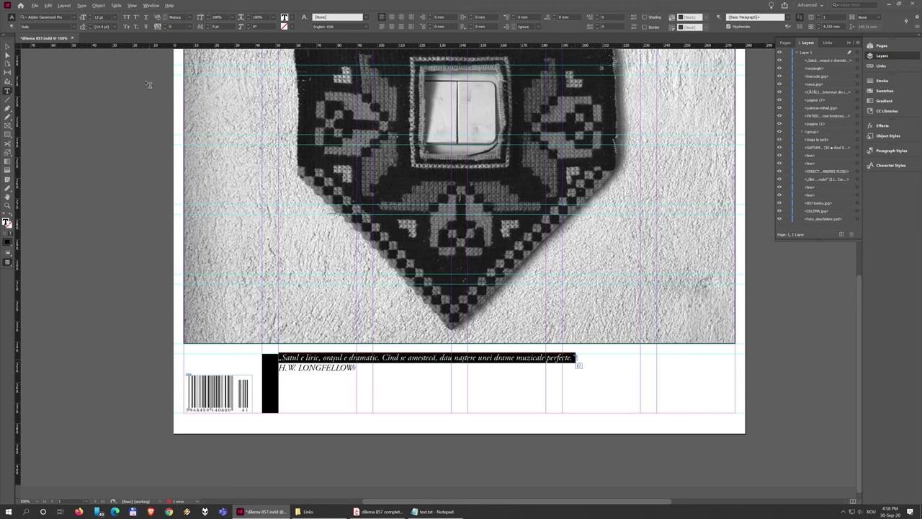
{"action": "left_click", "coordinate": [100, 17]}
{"action": "type", "text": "22"}
{"action": "key", "text": "Return"}
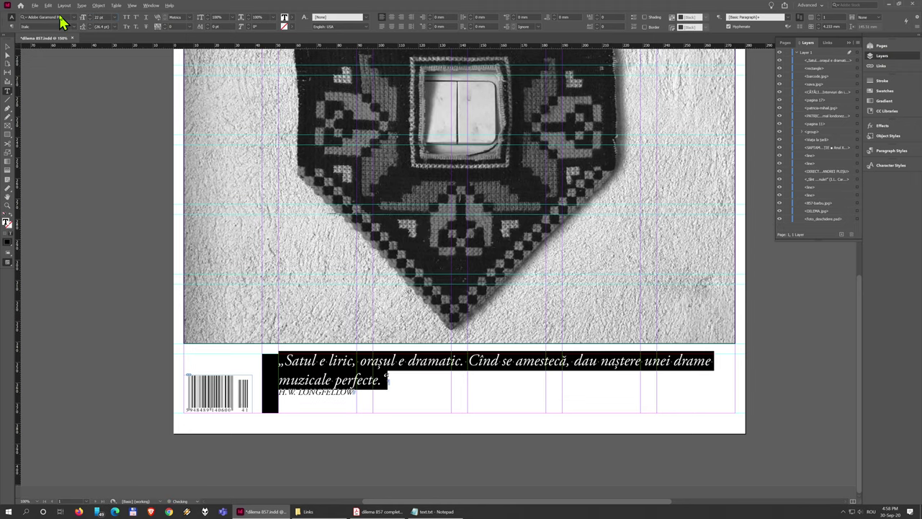
Set the H.W. LONGFELLOW attribution to 17 pt and align that paragraph right.
{"action": "left_click_drag", "start_coordinate": [356, 393], "coordinate": [277, 392]}
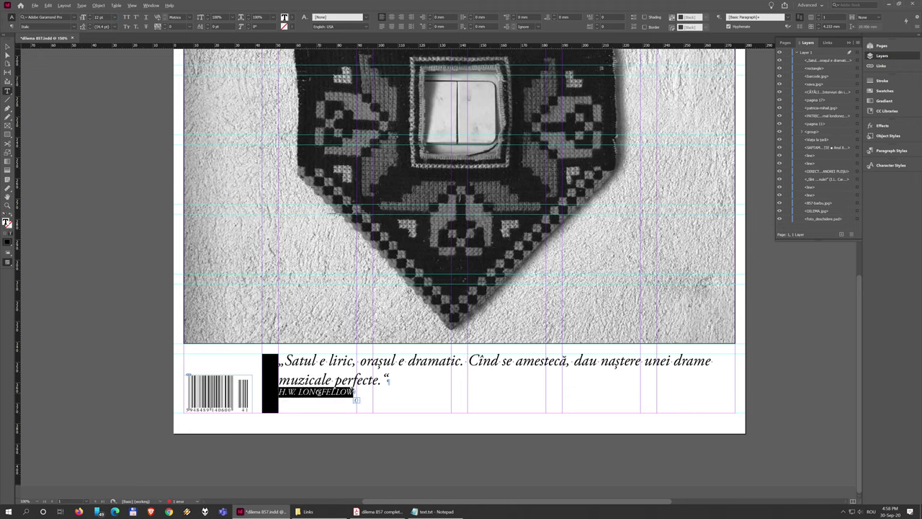
{"action": "left_click", "coordinate": [84, 18]}
{"action": "type", "text": "17"}
{"action": "key", "text": "Return"}
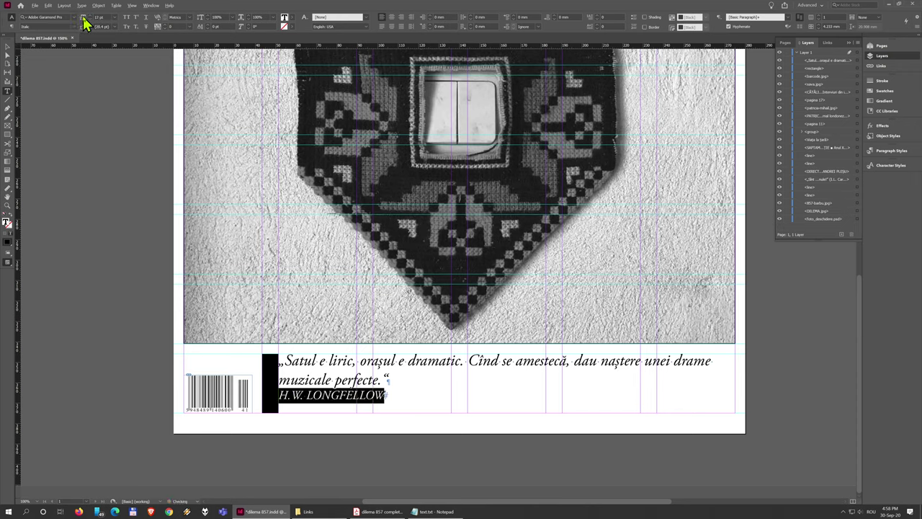
{"action": "left_click", "coordinate": [333, 396]}
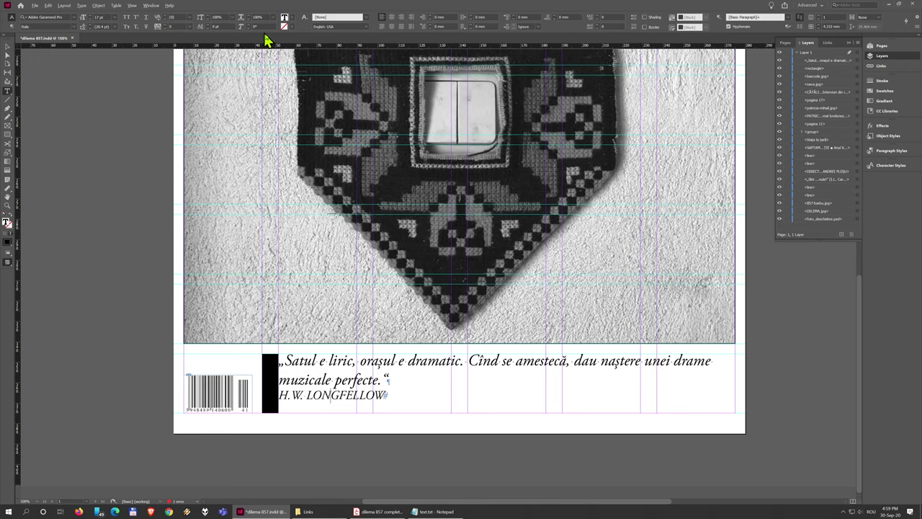
{"action": "left_click", "coordinate": [402, 20]}
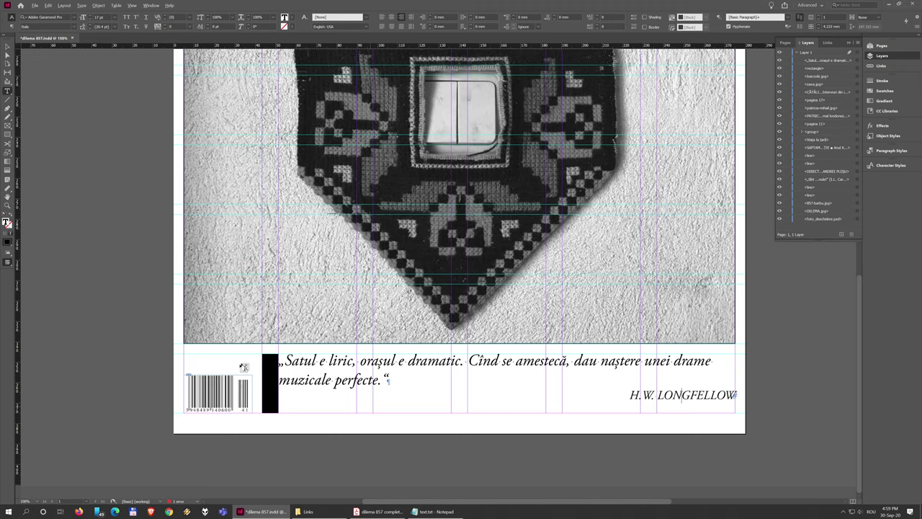
Check in preview mode how the quote text sits against the black bar and the frame edges.
{"action": "left_click", "coordinate": [7, 47]}
{"action": "key", "text": "w"}
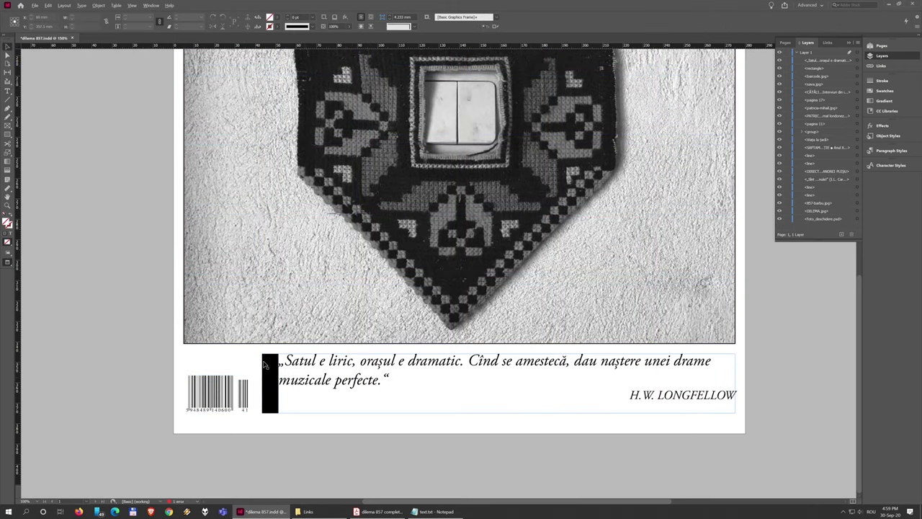
{"action": "scroll", "coordinate": [265, 365], "scroll_direction": "up", "scroll_amount": 6}
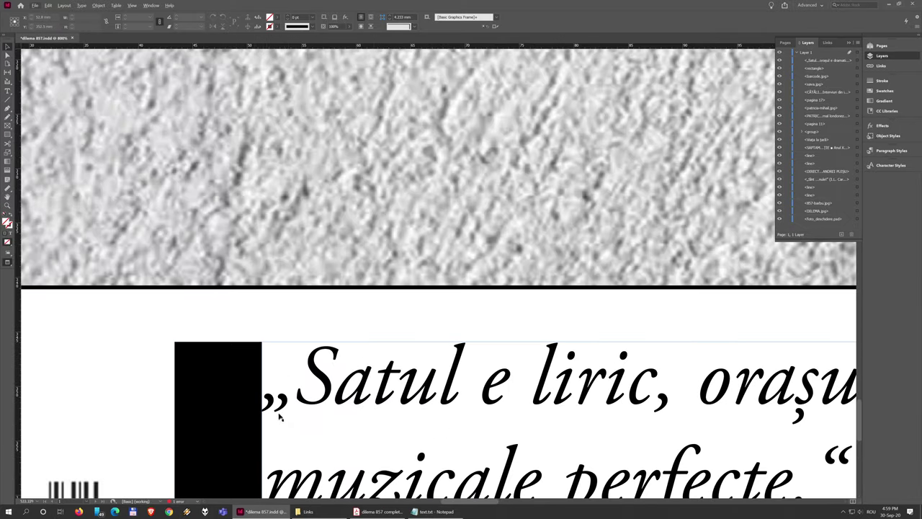
{"action": "scroll", "coordinate": [262, 405], "scroll_direction": "down", "scroll_amount": 3}
{"action": "scroll", "coordinate": [262, 404], "scroll_direction": "down", "scroll_amount": 2}
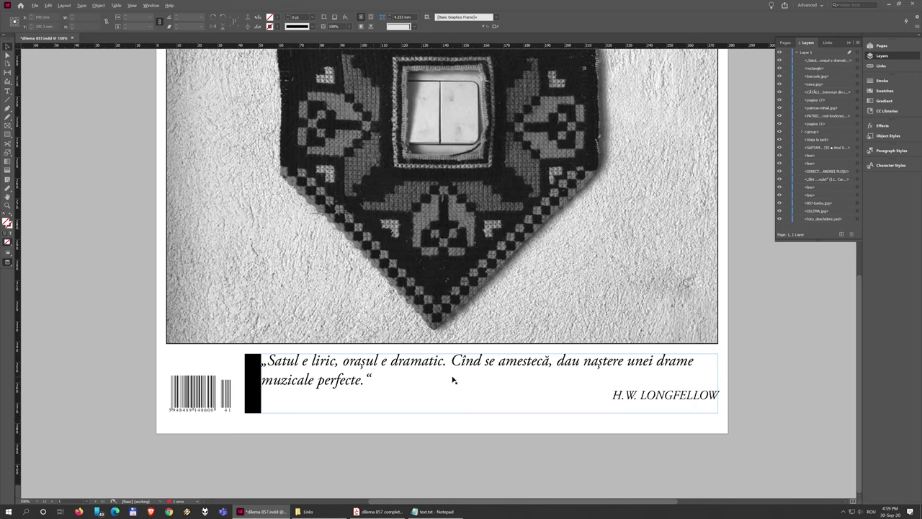
{"action": "left_click", "coordinate": [421, 448]}
{"action": "key", "text": "w"}
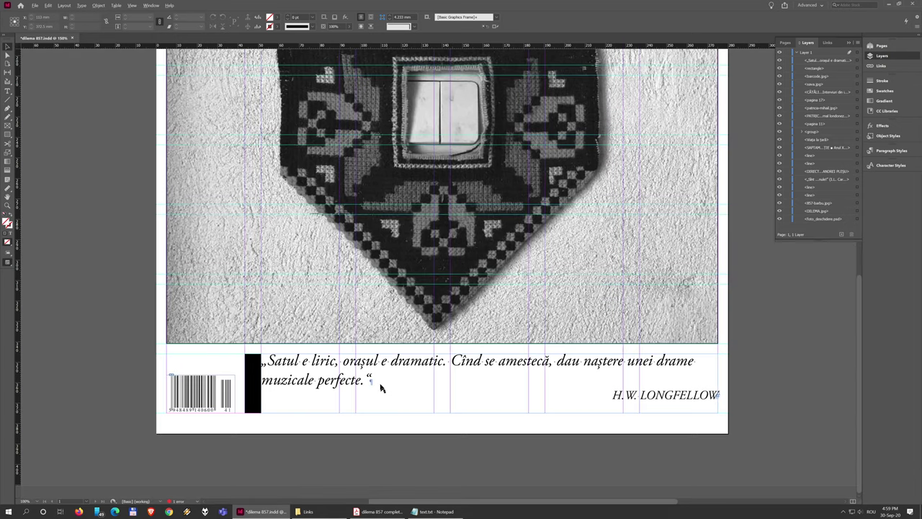
Add a 0.5 pt stroke around the quote text frame.
{"action": "left_click", "coordinate": [379, 379]}
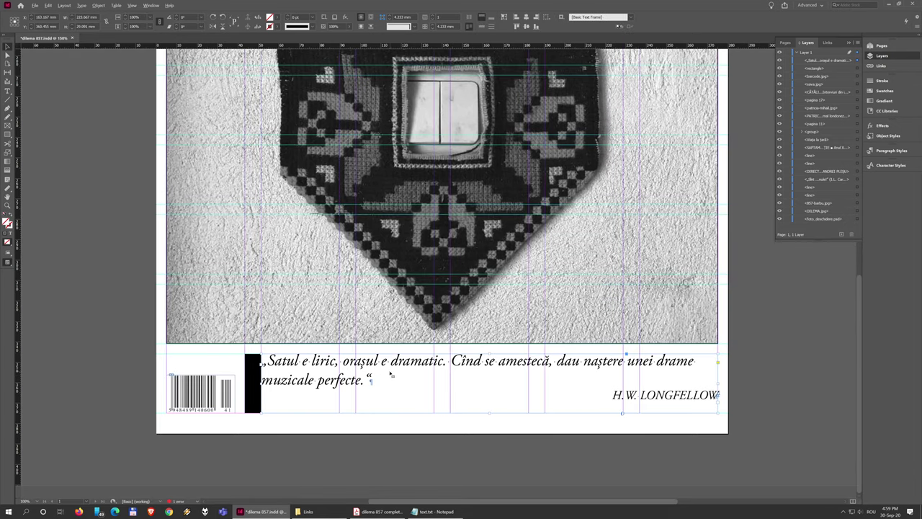
{"action": "left_click", "coordinate": [312, 18]}
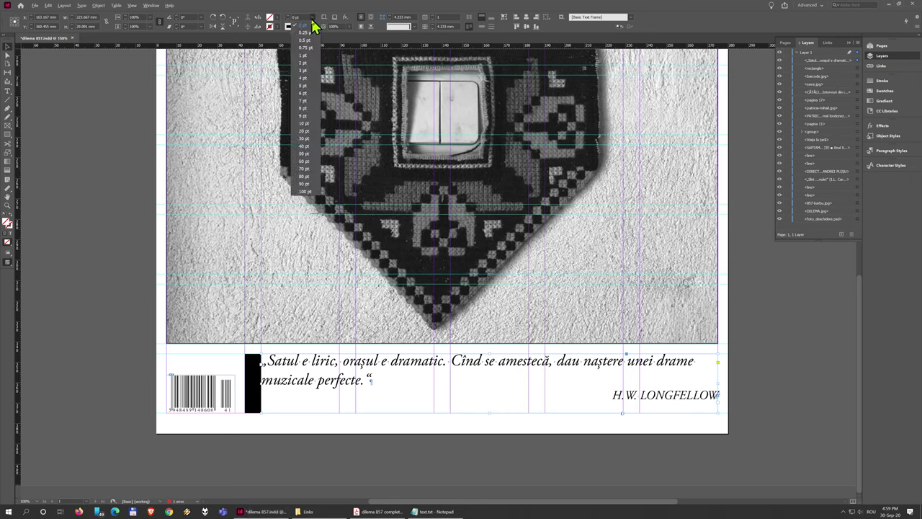
{"action": "left_click", "coordinate": [306, 40]}
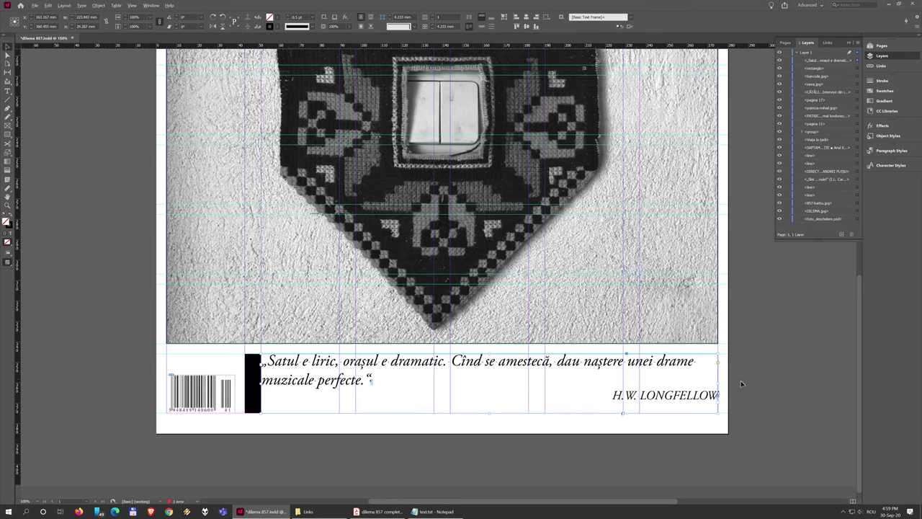
{"action": "left_click", "coordinate": [782, 394]}
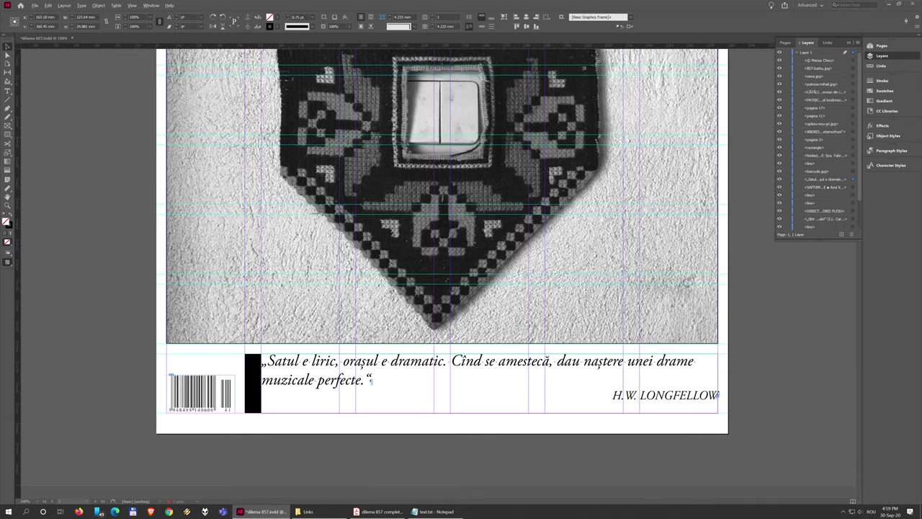
Examine up close how the quote frame's stroke meets the black bar at its upper and lower corners.
{"action": "left_click", "coordinate": [759, 370]}
{"action": "key", "text": "w"}
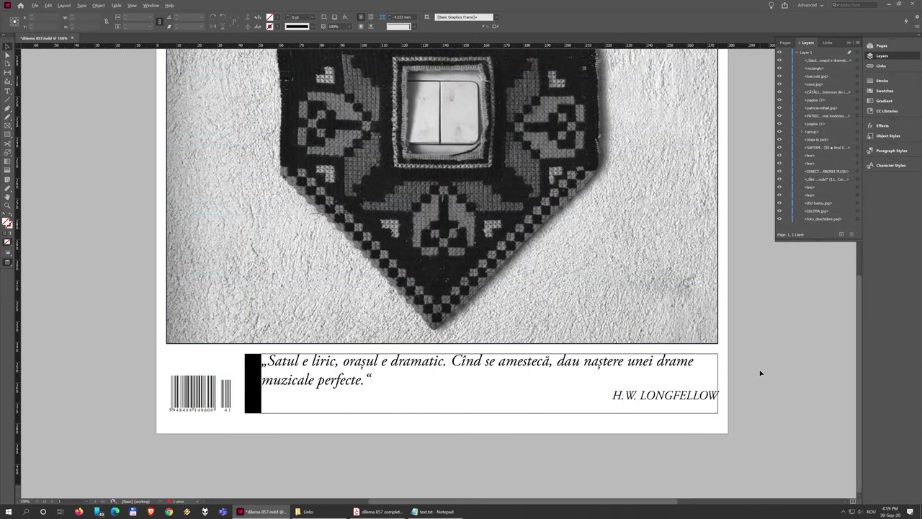
{"action": "scroll", "coordinate": [246, 376], "scroll_direction": "up", "scroll_amount": 5}
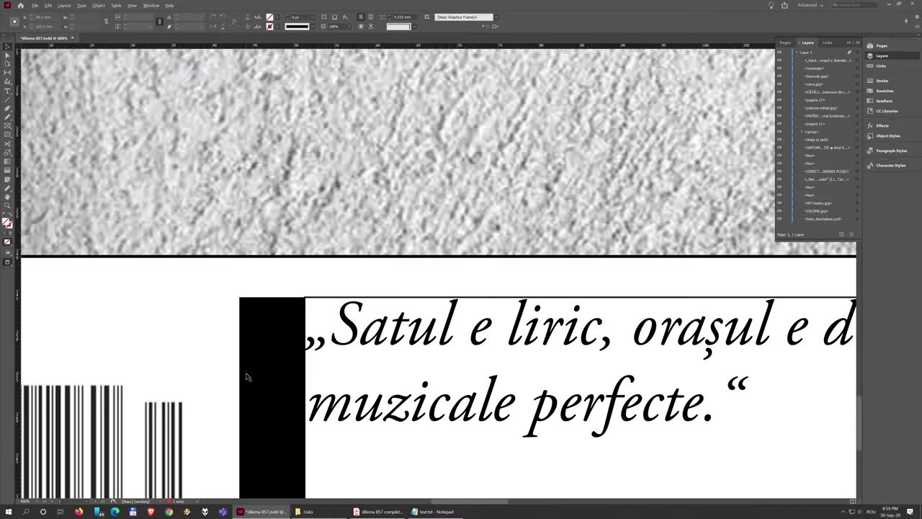
{"action": "scroll", "coordinate": [324, 335], "scroll_direction": "up", "scroll_amount": 5}
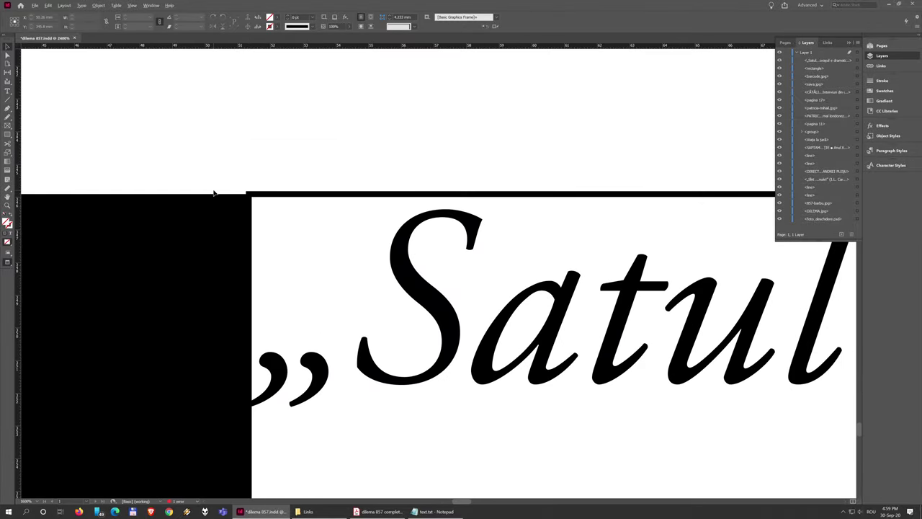
{"action": "key", "text": "w"}
{"action": "left_click", "coordinate": [305, 197]}
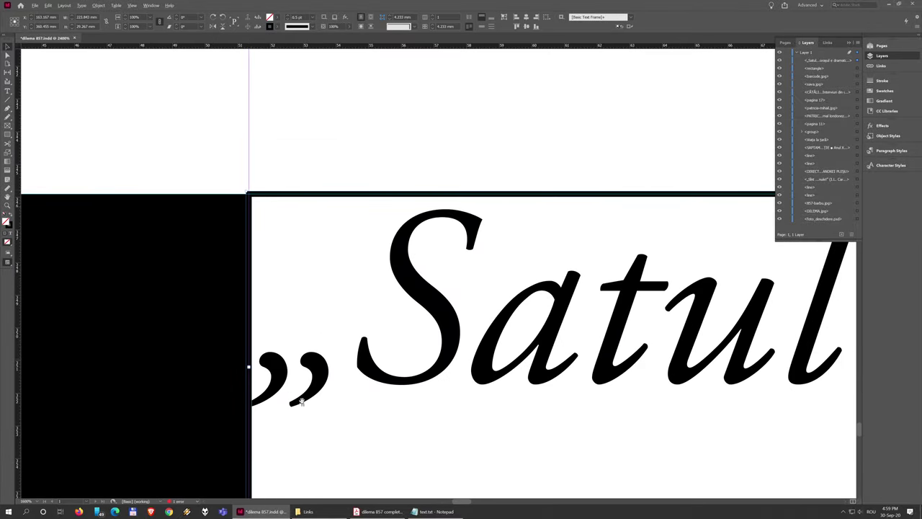
{"action": "scroll", "coordinate": [301, 402], "scroll_direction": "down", "scroll_amount": 10}
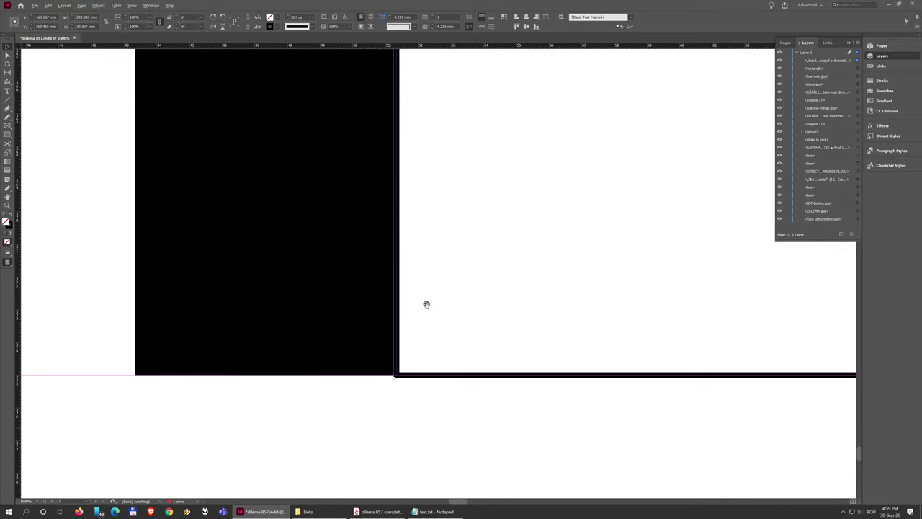
{"action": "scroll", "coordinate": [427, 304], "scroll_direction": "up", "scroll_amount": 10}
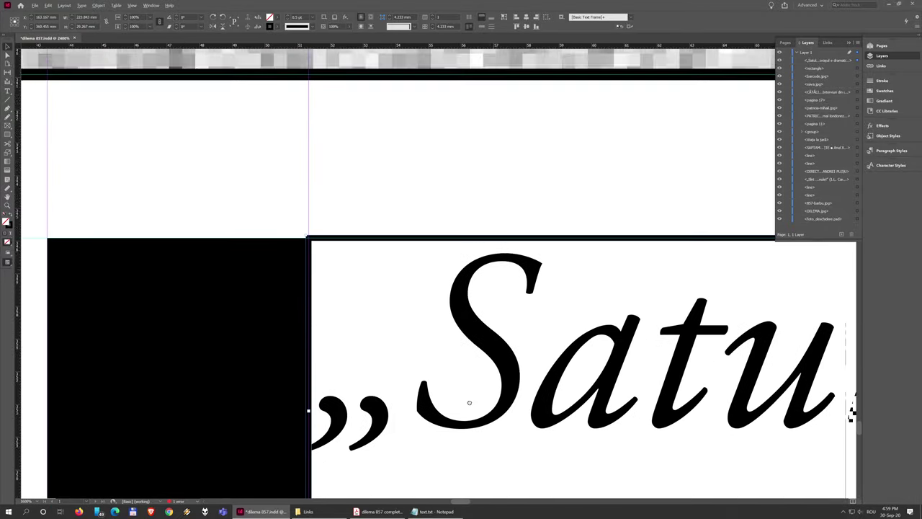
{"action": "scroll", "coordinate": [464, 374], "scroll_direction": "up", "scroll_amount": 1}
{"action": "scroll", "coordinate": [453, 328], "scroll_direction": "down", "scroll_amount": 1}
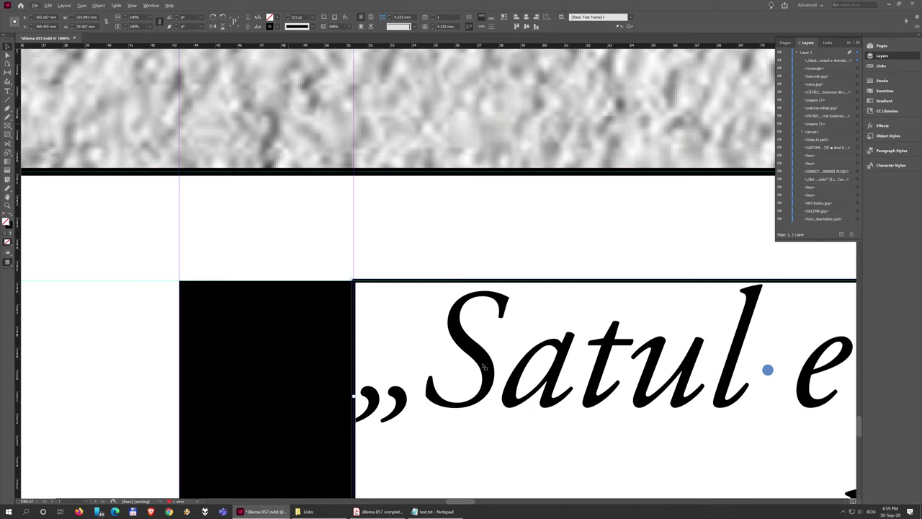
Align the quote frame's stroke to the inside so its outer edge is flush with the black bar.
{"action": "left_click", "coordinate": [881, 79]}
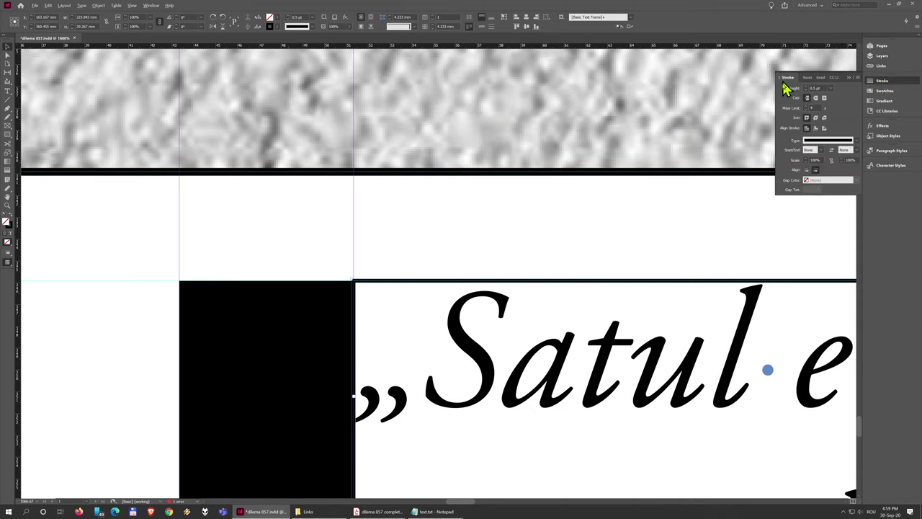
{"action": "left_click", "coordinate": [147, 6]}
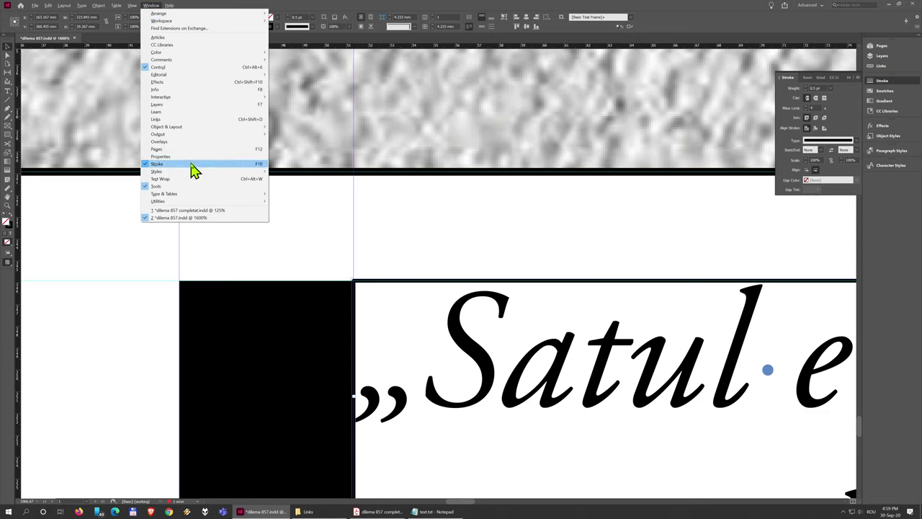
{"action": "left_click", "coordinate": [849, 132]}
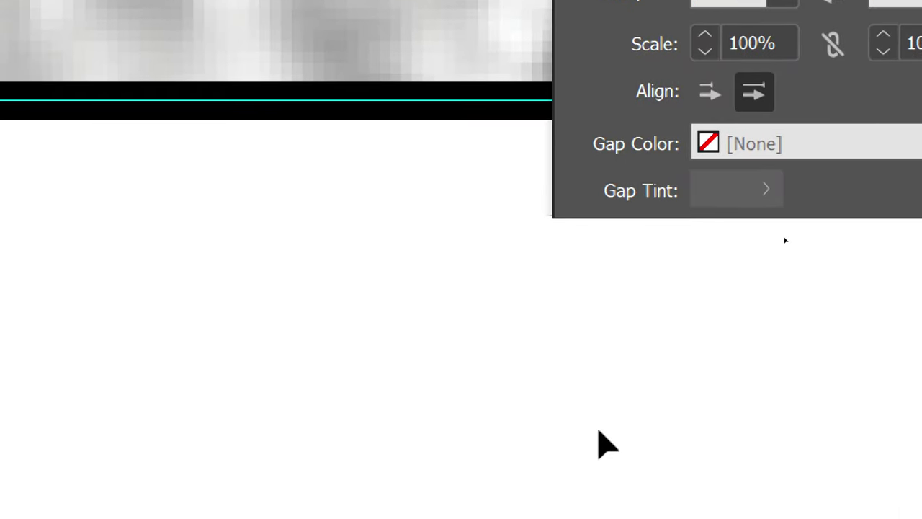
{"action": "mouse_move", "coordinate": [600, 442]}
{"action": "left_mouse_down"}
{"action": "mouse_move", "coordinate": [593, 309]}
{"action": "mouse_move", "coordinate": [562, 288]}
{"action": "mouse_move", "coordinate": [559, 197]}
{"action": "left_mouse_up"}
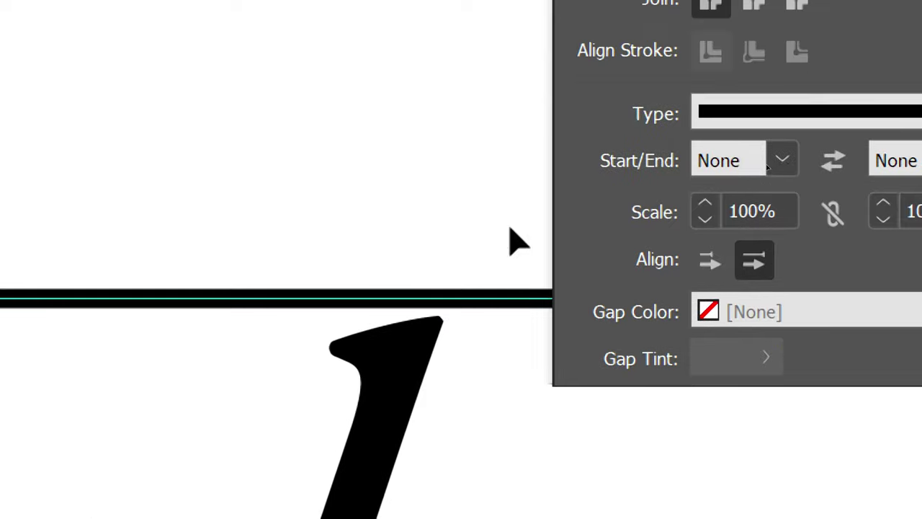
{"action": "left_click", "coordinate": [484, 386]}
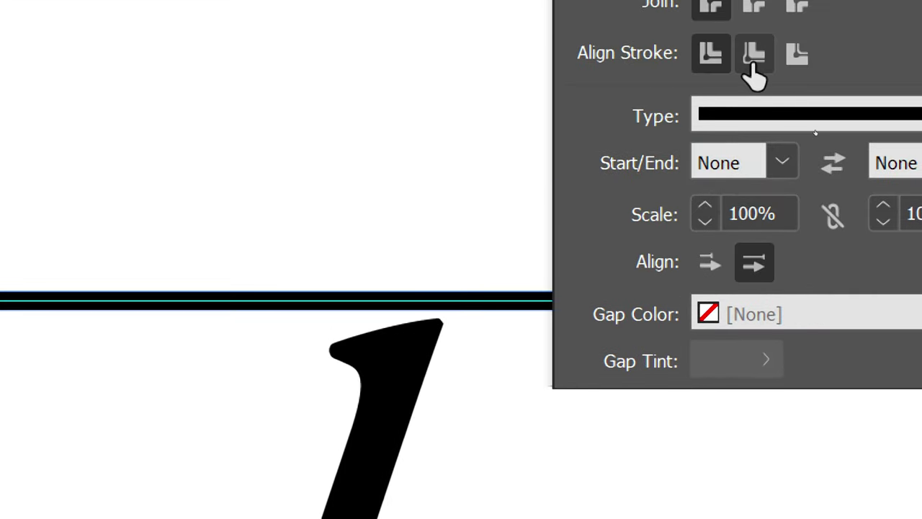
{"action": "left_click", "coordinate": [753, 58]}
{"action": "left_click", "coordinate": [449, 189]}
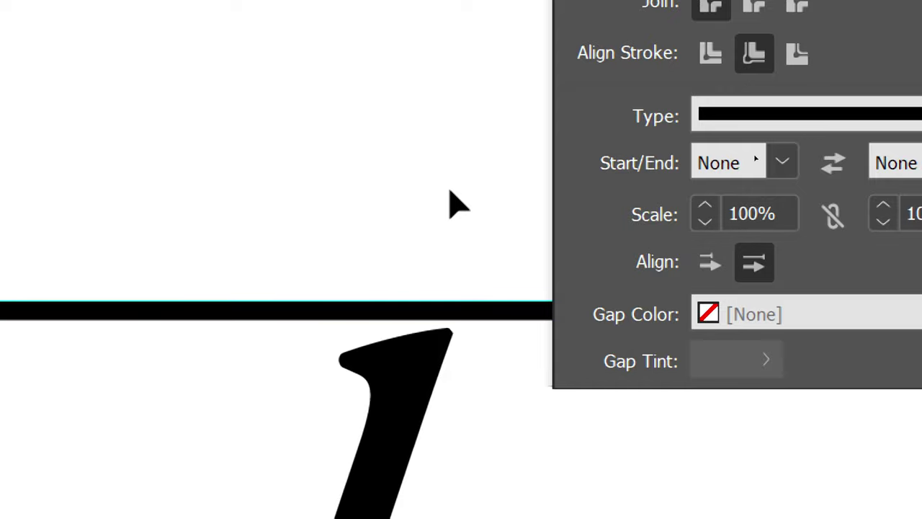
{"action": "mouse_move", "coordinate": [447, 187]}
{"action": "left_mouse_down"}
{"action": "mouse_move", "coordinate": [201, 284]}
{"action": "mouse_move", "coordinate": [354, 231]}
{"action": "left_mouse_up"}
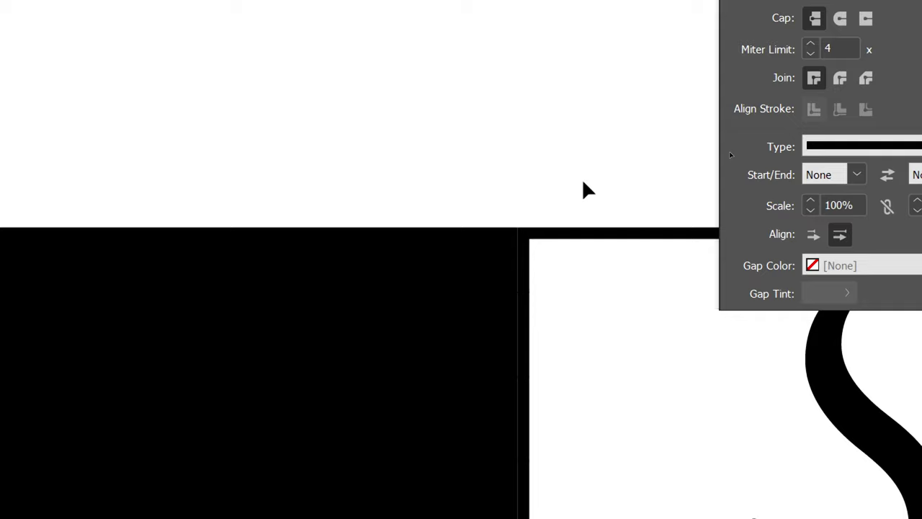
{"action": "left_click_drag", "start_coordinate": [583, 321], "coordinate": [333, 420]}
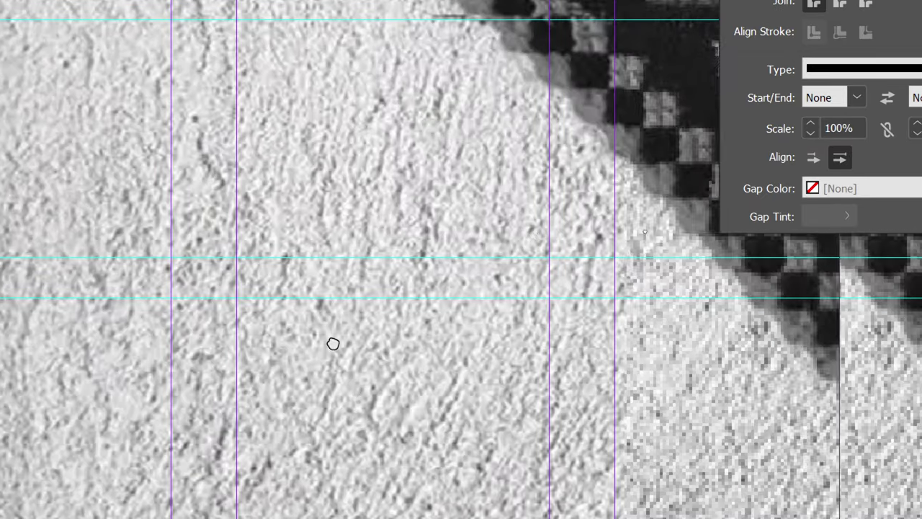
{"action": "left_click_drag", "start_coordinate": [333, 344], "coordinate": [305, 335]}
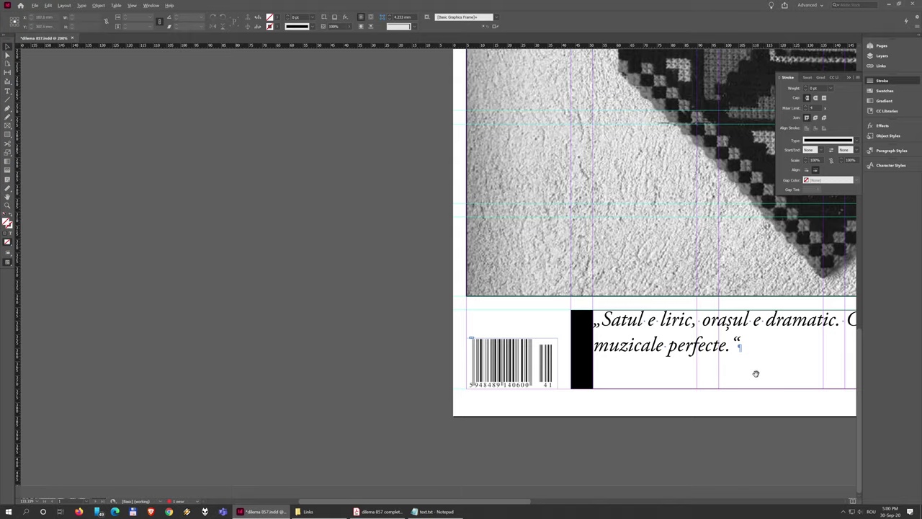
Switch to the reference PDF in Acrobat and check how the quote text is spaced from the edges of its box.
{"action": "left_click_drag", "start_coordinate": [756, 373], "coordinate": [357, 344]}
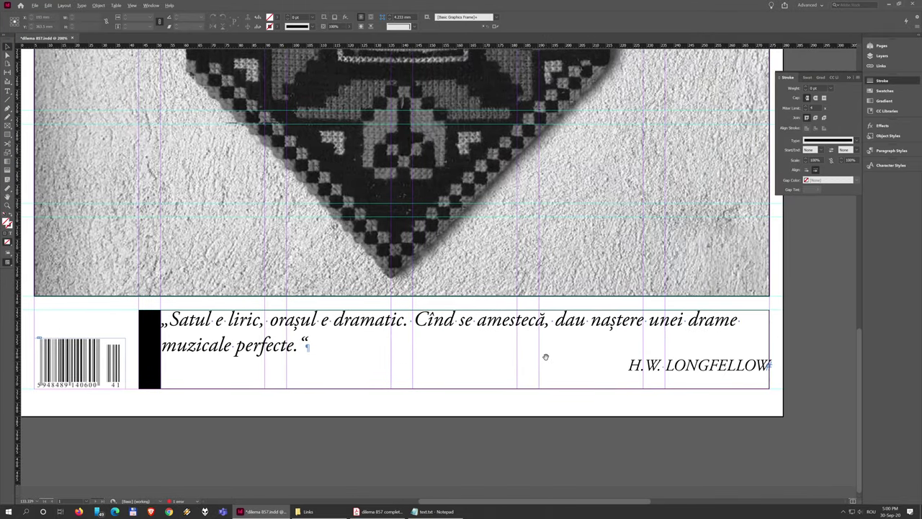
{"action": "left_click", "coordinate": [379, 511]}
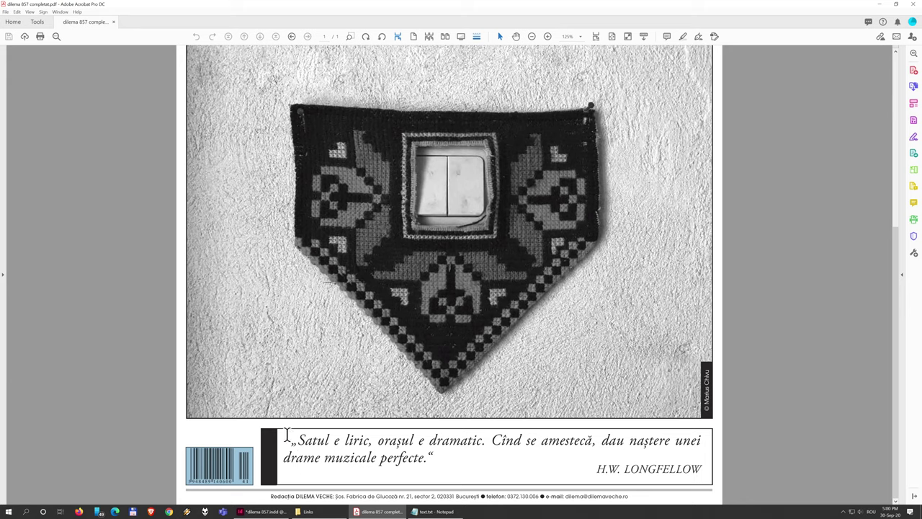
{"action": "left_click", "coordinate": [283, 440]}
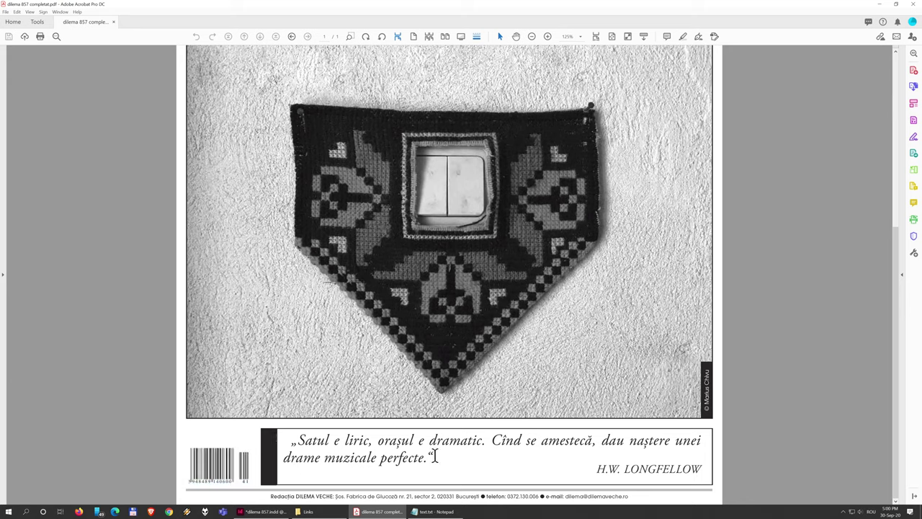
{"action": "left_click_drag", "start_coordinate": [397, 461], "coordinate": [289, 431]}
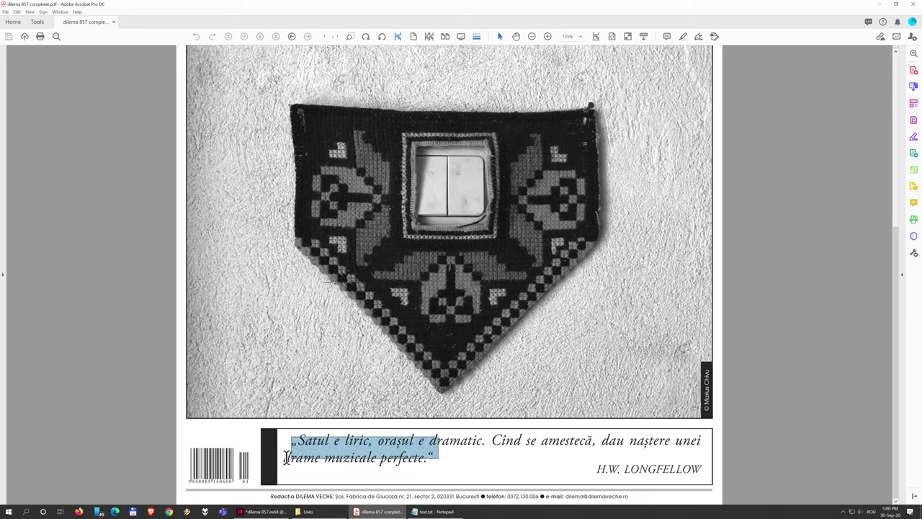
{"action": "left_click", "coordinate": [456, 452]}
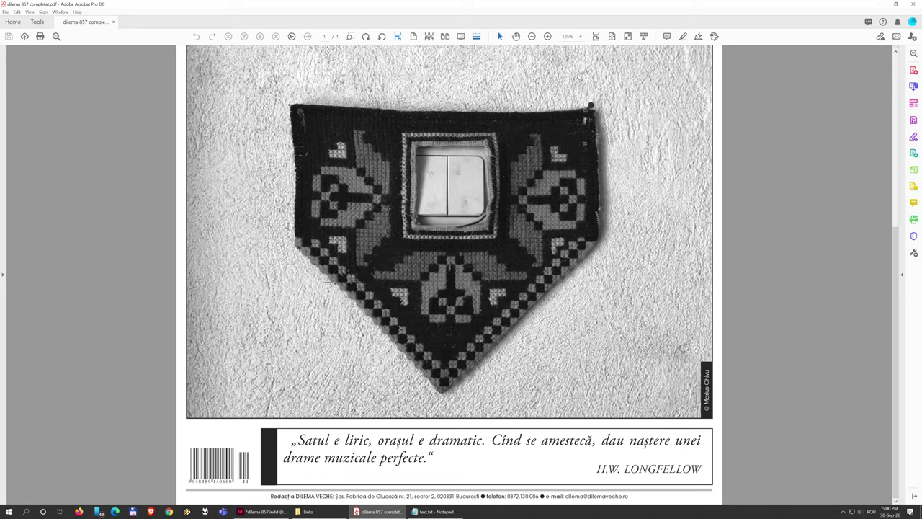
{"action": "key", "text": "alt+Tab"}
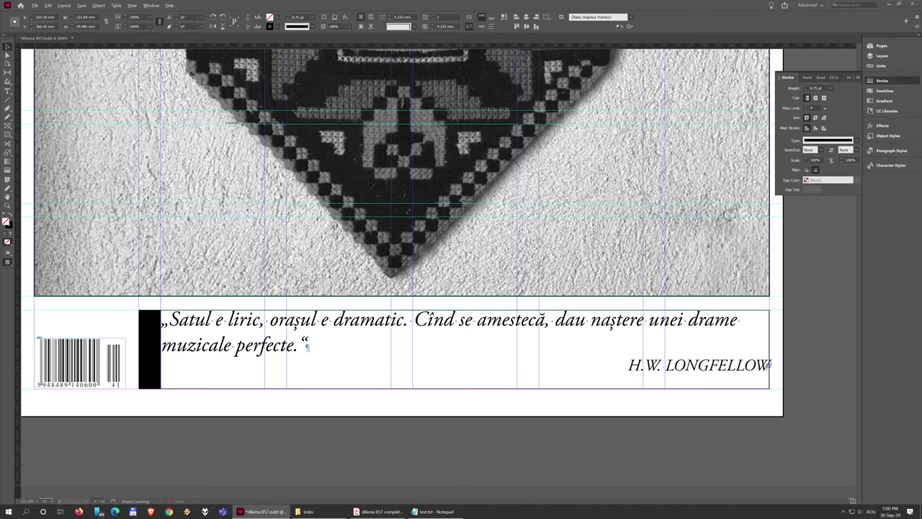
In InDesign, set the quote text frame's top and left inset spacing to 3 mm each.
{"action": "key", "text": "t"}
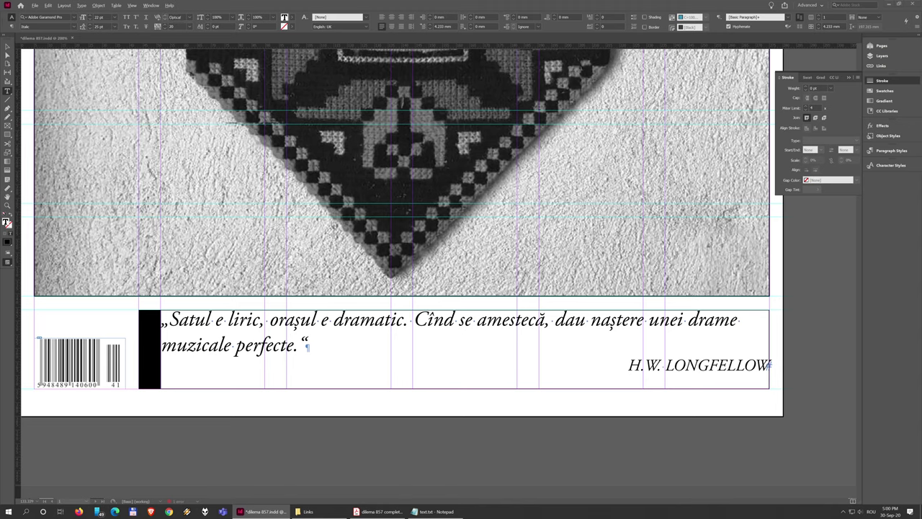
{"action": "left_click", "coordinate": [186, 318]}
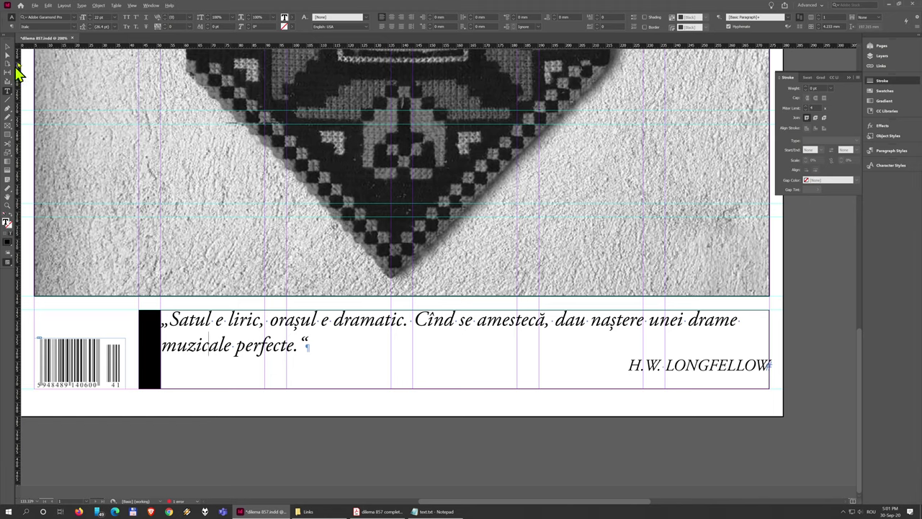
{"action": "left_click", "coordinate": [8, 47]}
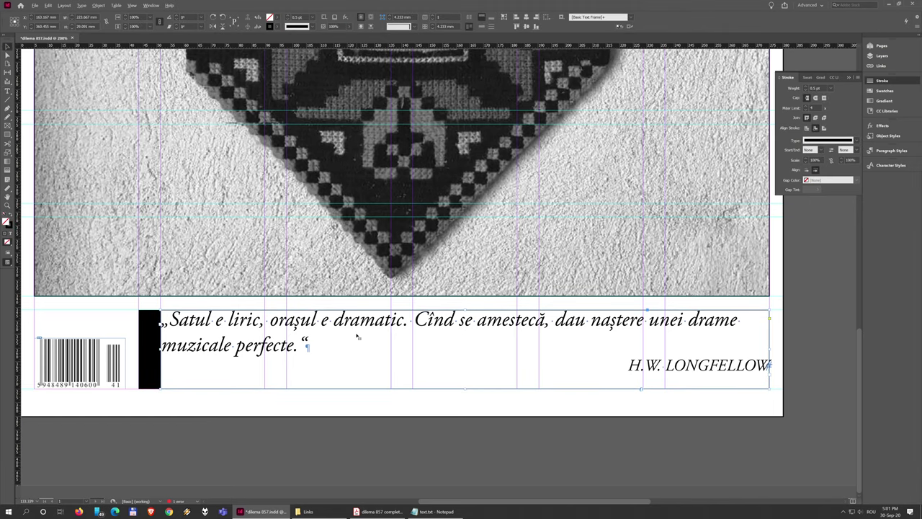
{"action": "right_click", "coordinate": [358, 336]}
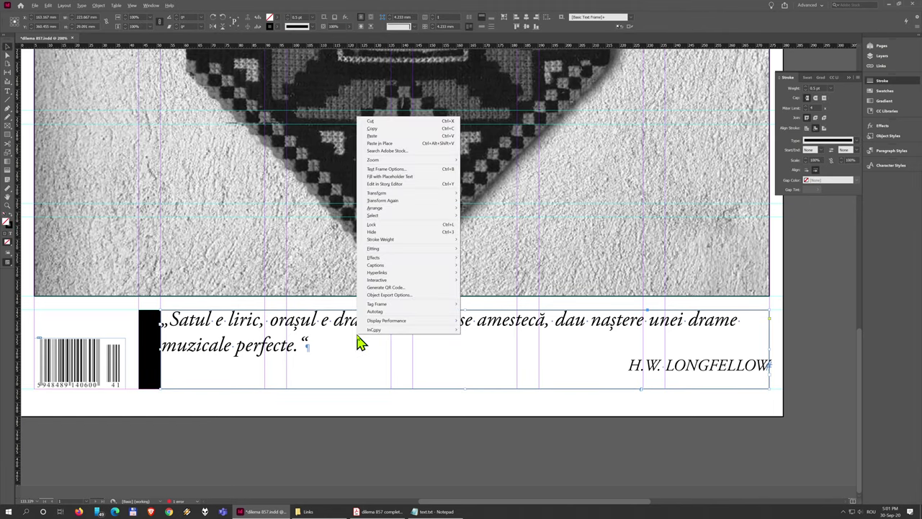
{"action": "left_click", "coordinate": [400, 170]}
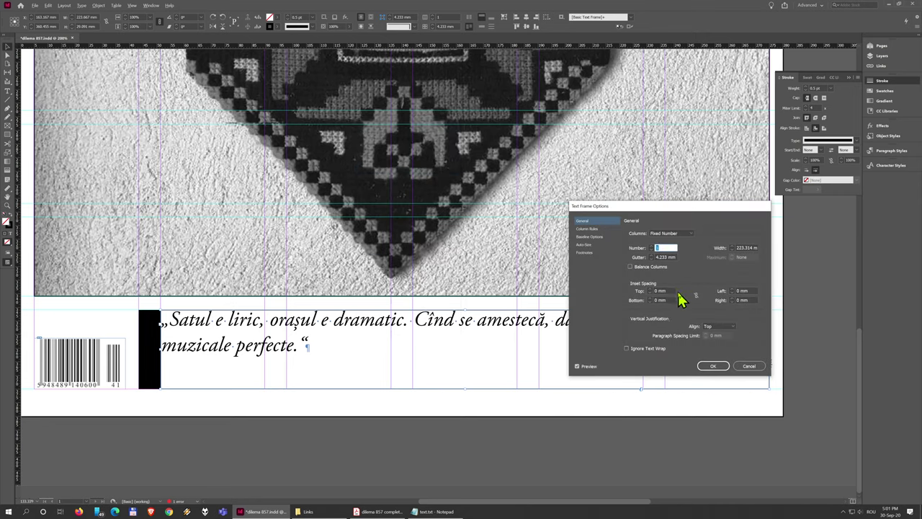
{"action": "left_click", "coordinate": [670, 290]}
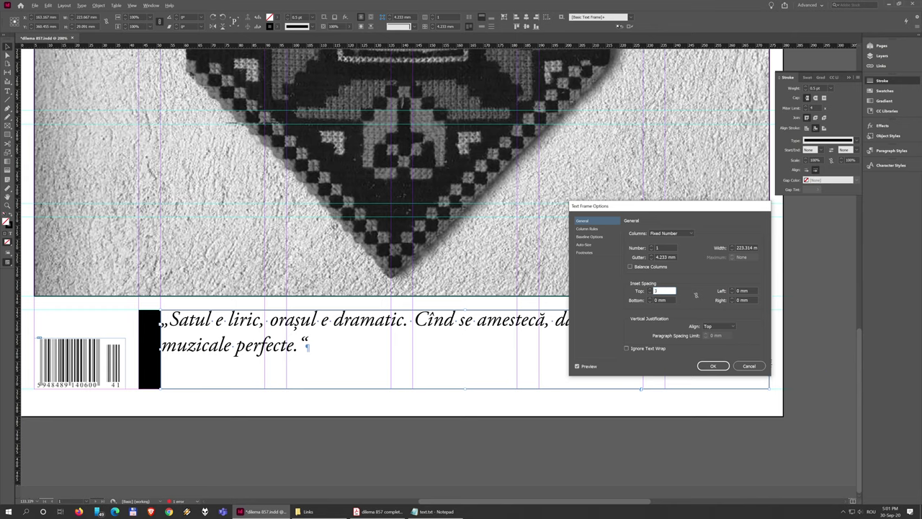
{"action": "type", "text": "3"}
{"action": "key", "text": "Tab"}
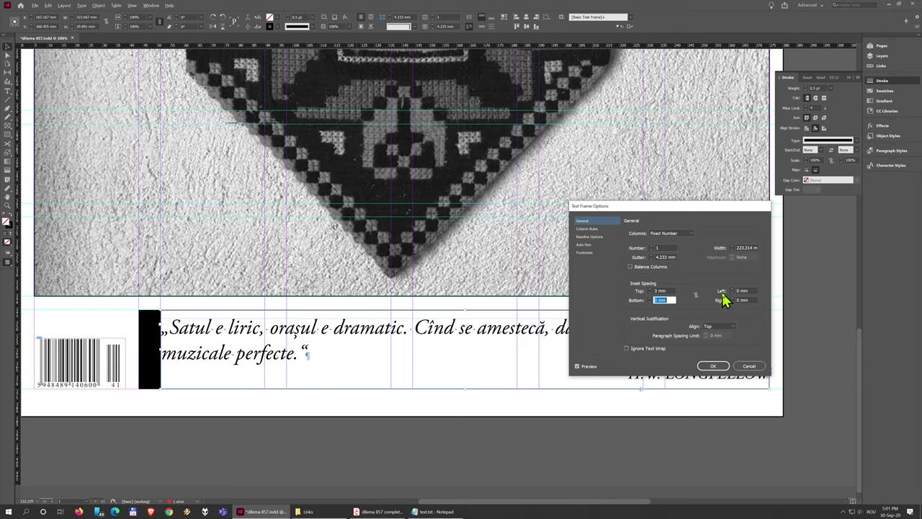
{"action": "key", "text": "Tab"}
{"action": "type", "text": "3"}
{"action": "left_click_drag", "start_coordinate": [685, 209], "coordinate": [616, 128]}
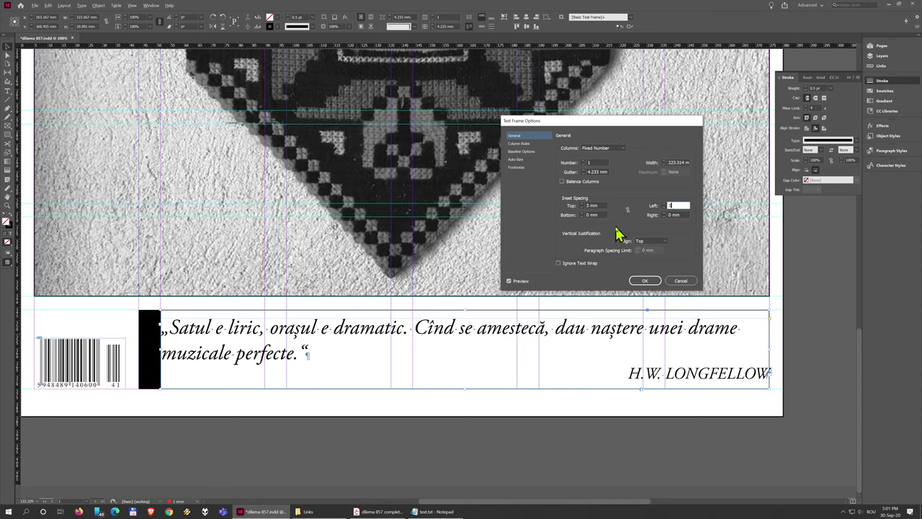
{"action": "key", "text": "Tab"}
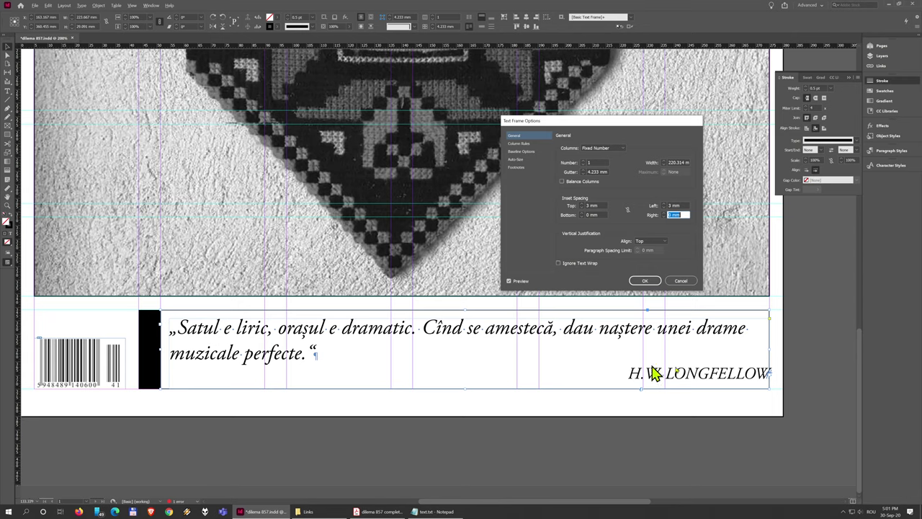
Check the reference PDF's right-hand text margin and set the quote frame's right inset spacing to 6 mm.
{"action": "left_click", "coordinate": [379, 511]}
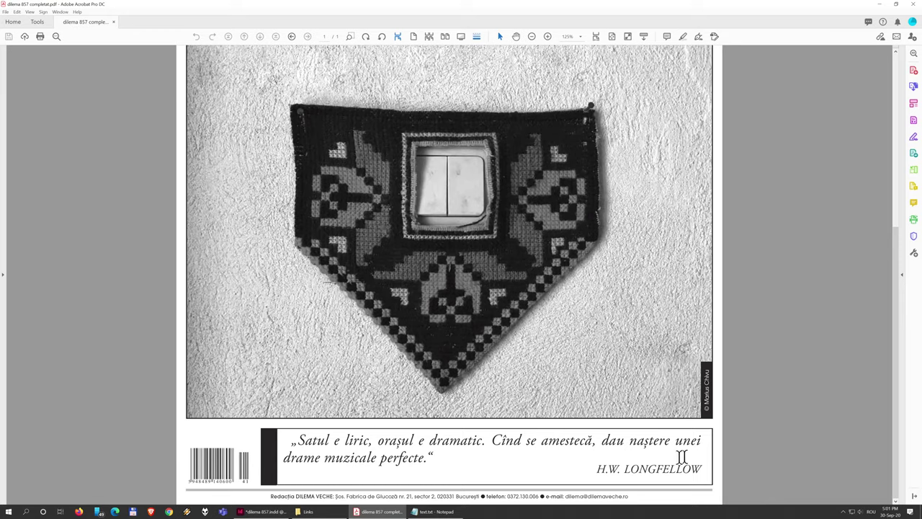
{"action": "left_click", "coordinate": [287, 512]}
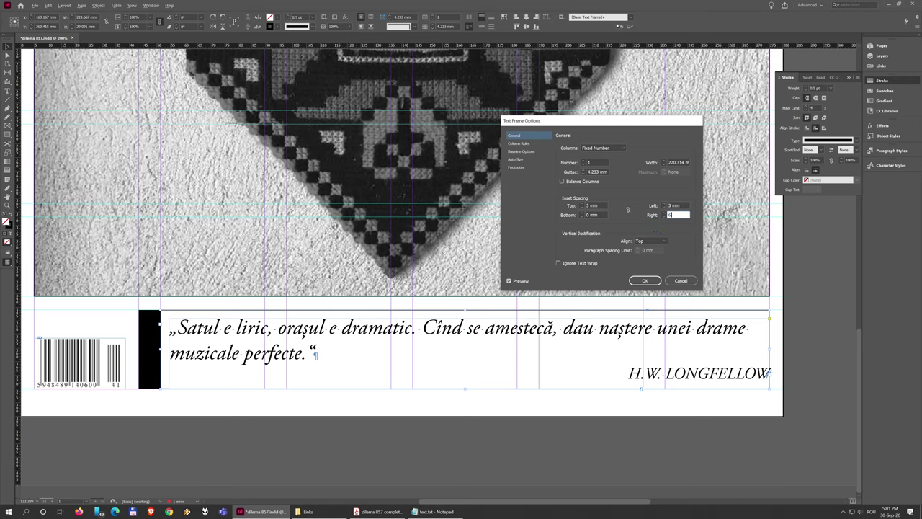
{"action": "key", "text": "Tab"}
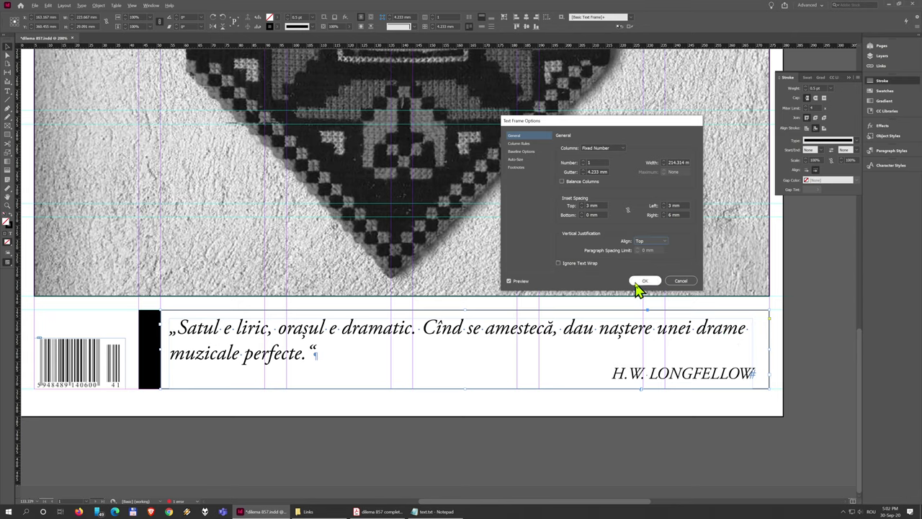
{"action": "left_click", "coordinate": [644, 281]}
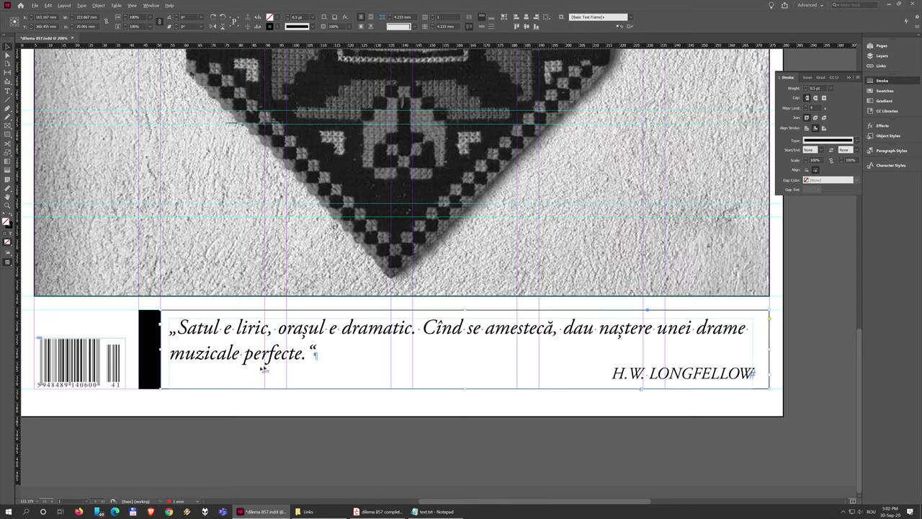
Compare the first-line indent and line breaks of the quote in the reference PDF with those in the InDesign layout.
{"action": "left_click", "coordinate": [380, 511]}
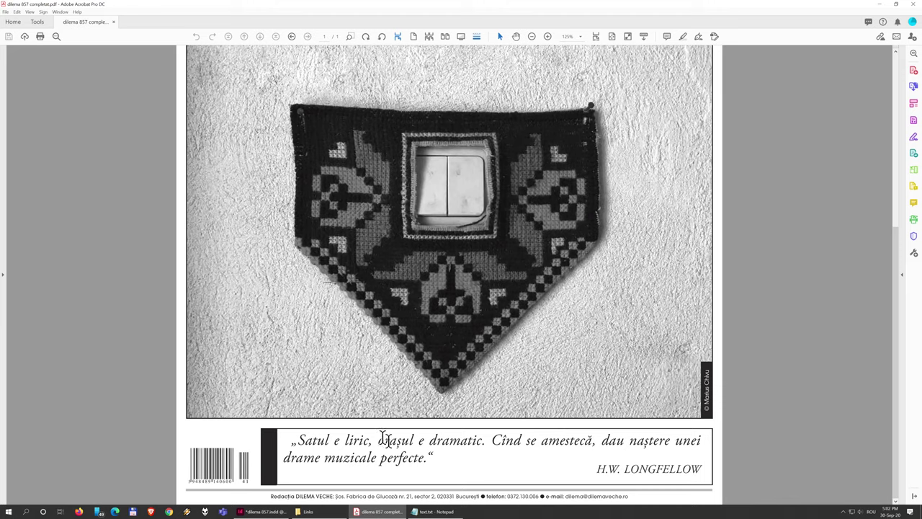
{"action": "left_click", "coordinate": [265, 512]}
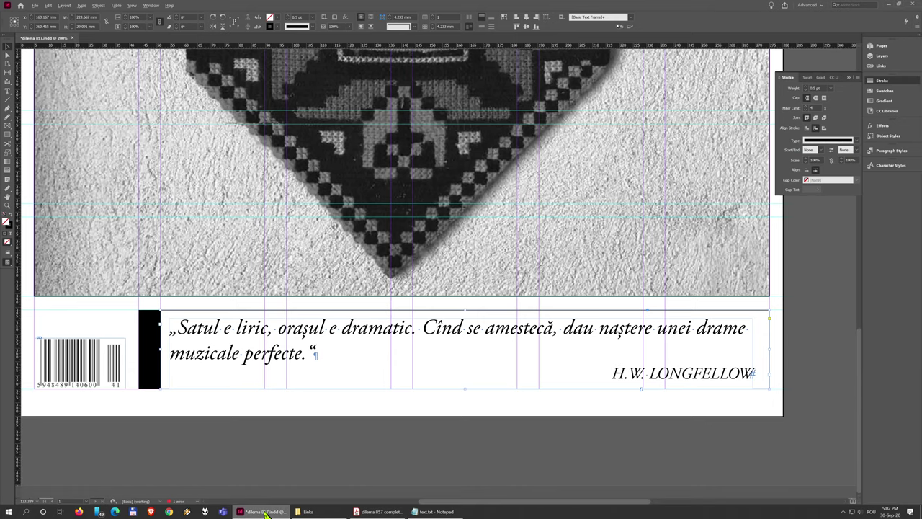
{"action": "left_click", "coordinate": [393, 502]}
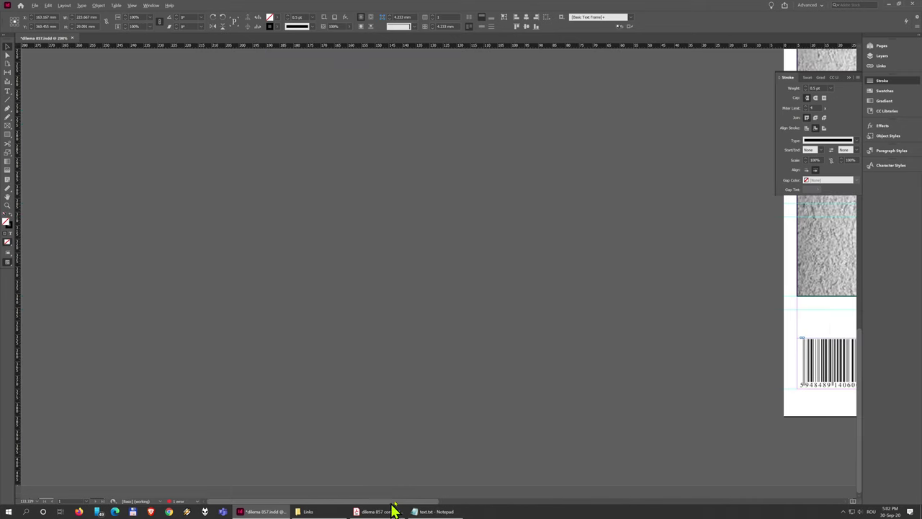
{"action": "left_click", "coordinate": [380, 512]}
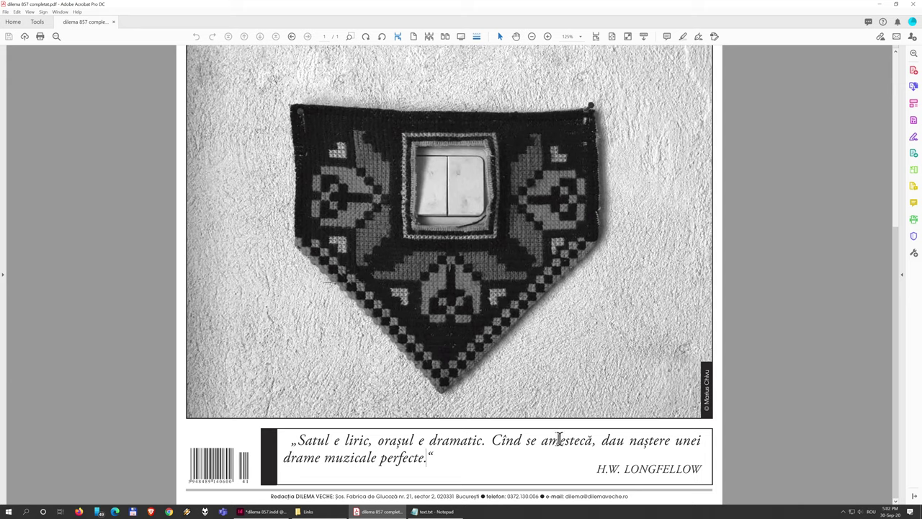
{"action": "left_click", "coordinate": [263, 512]}
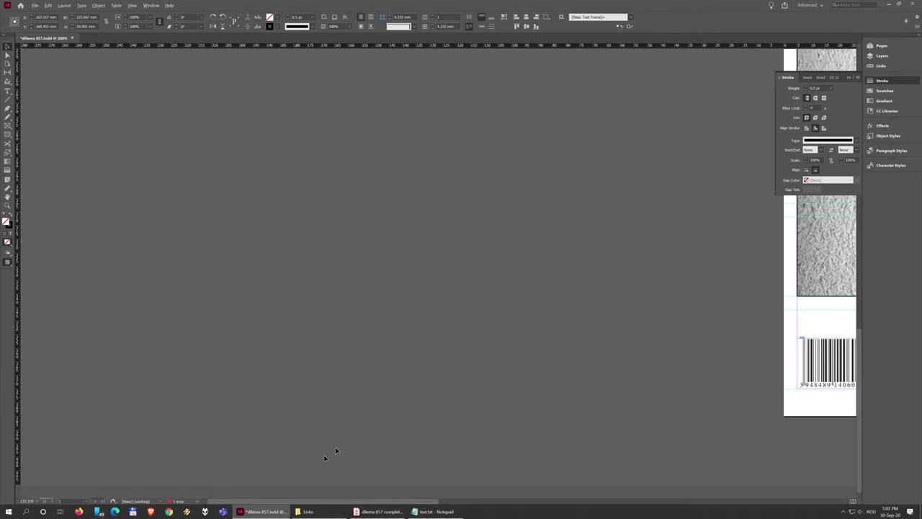
{"action": "scroll", "coordinate": [519, 379], "scroll_direction": "right", "scroll_amount": 5}
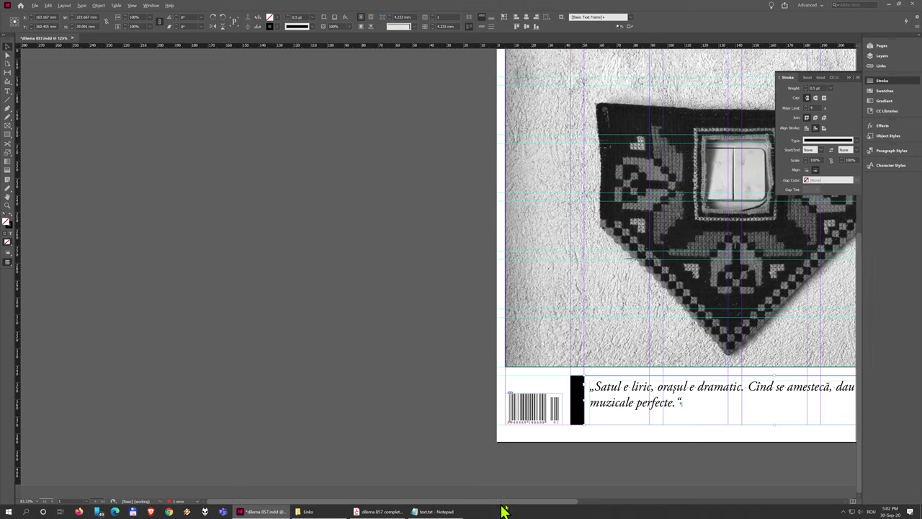
{"action": "key", "text": "ctrl+minus"}
{"action": "key", "text": "ctrl+minus"}
{"action": "scroll", "coordinate": [592, 412], "scroll_direction": "right", "scroll_amount": 1}
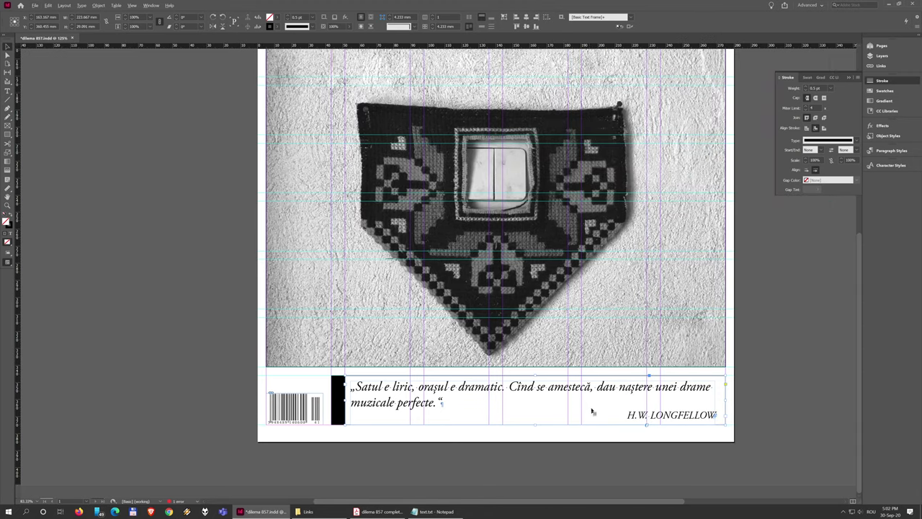
Give the quote paragraph a first-line left indent of 12 pt.
{"action": "double_click", "coordinate": [466, 402]}
{"action": "left_click_drag", "start_coordinate": [467, 402], "coordinate": [438, 402]}
{"action": "left_click", "coordinate": [353, 387]}
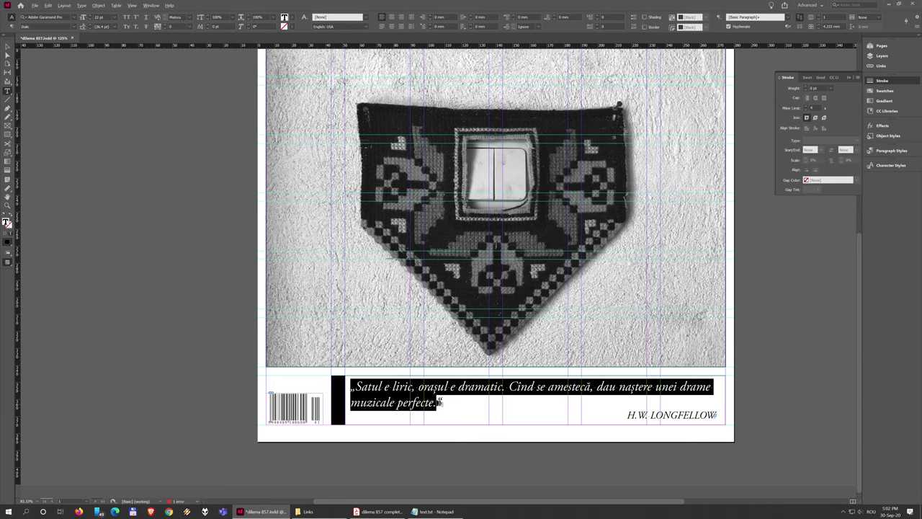
{"action": "left_click", "coordinate": [446, 402]}
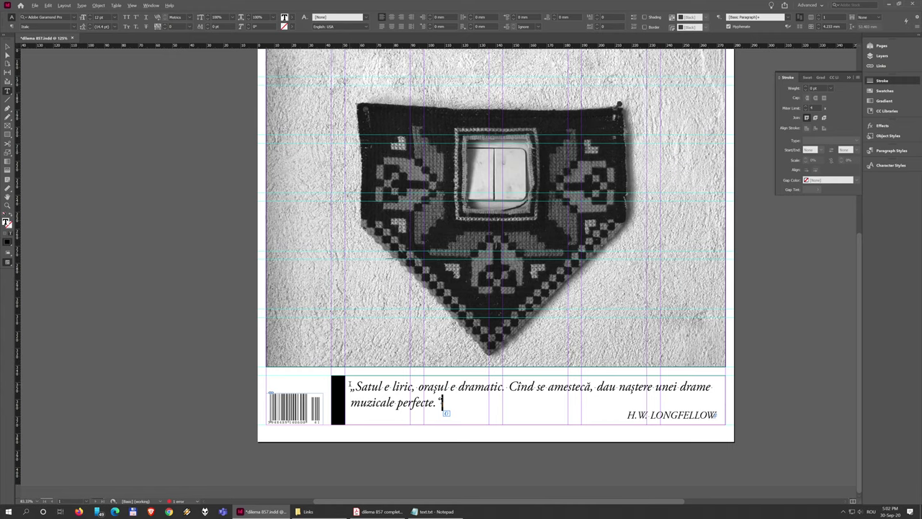
{"action": "left_click", "coordinate": [389, 390]}
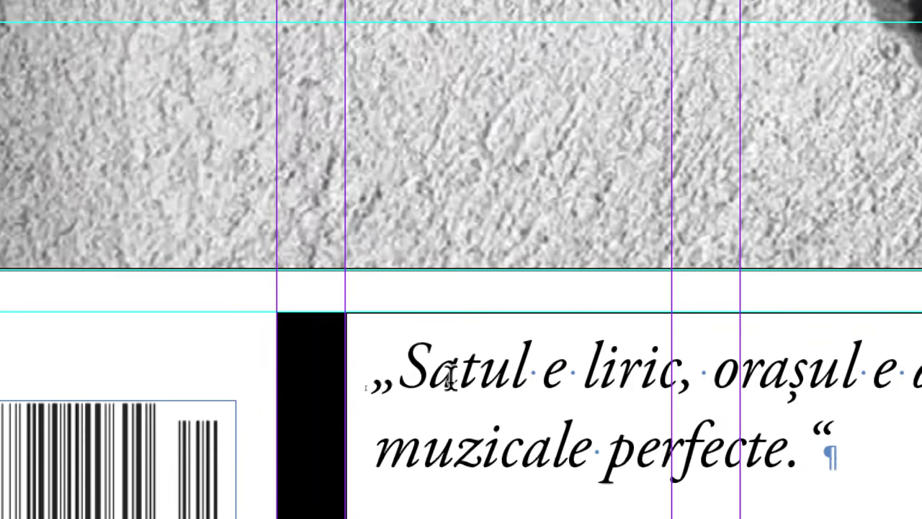
{"action": "left_click", "coordinate": [577, 363]}
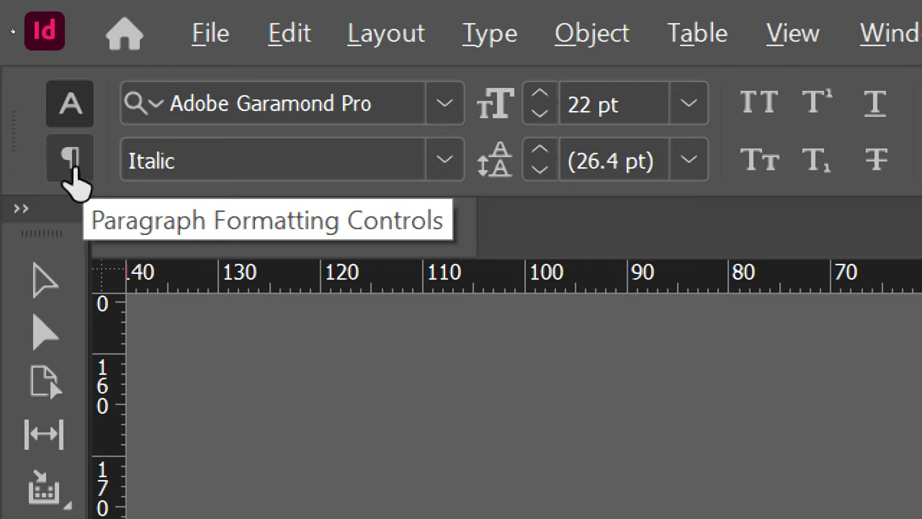
{"action": "left_click", "coordinate": [75, 170]}
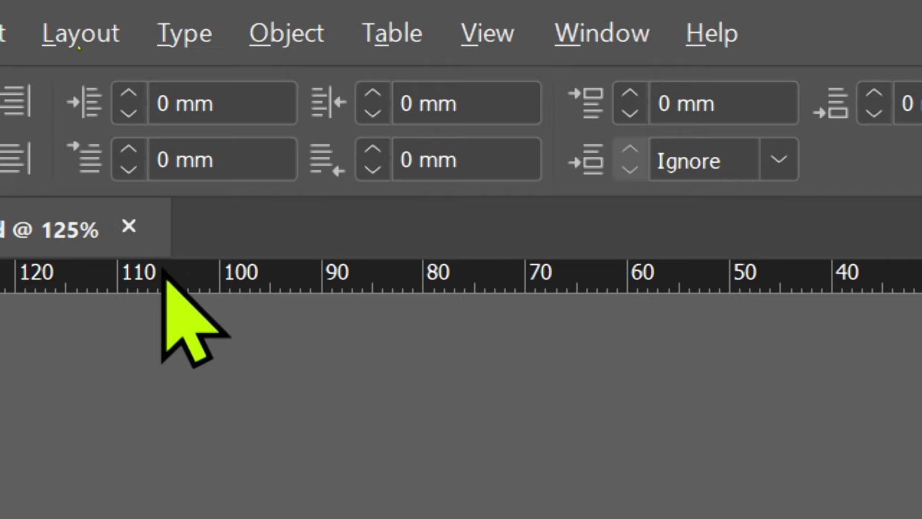
{"action": "left_click", "coordinate": [127, 176]}
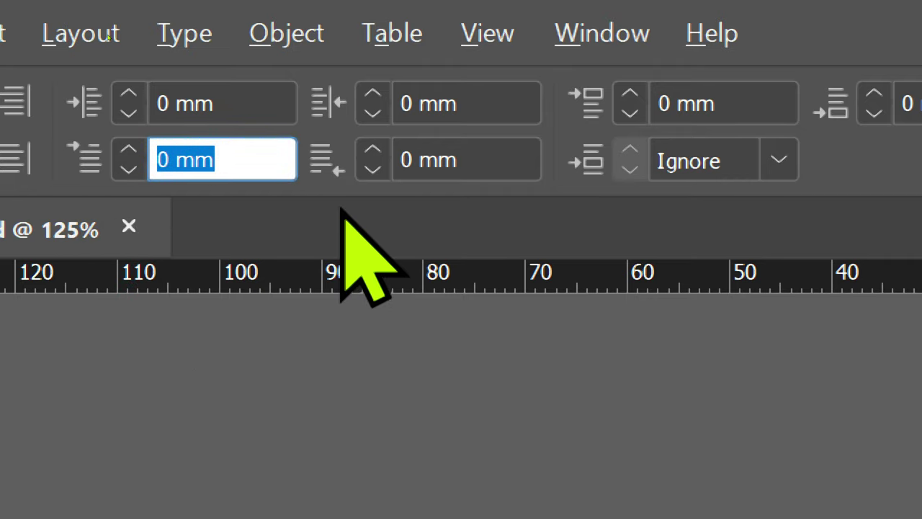
{"action": "type", "text": "12pt"}
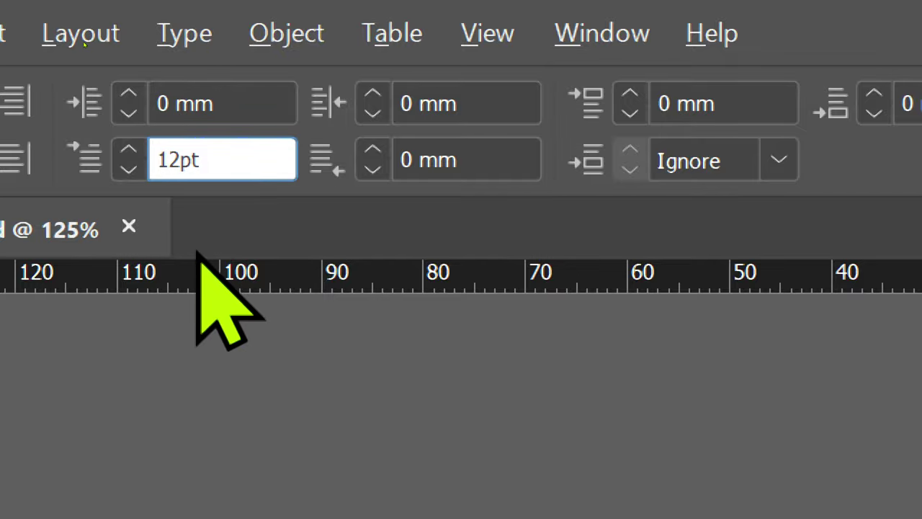
{"action": "key", "text": "Tab"}
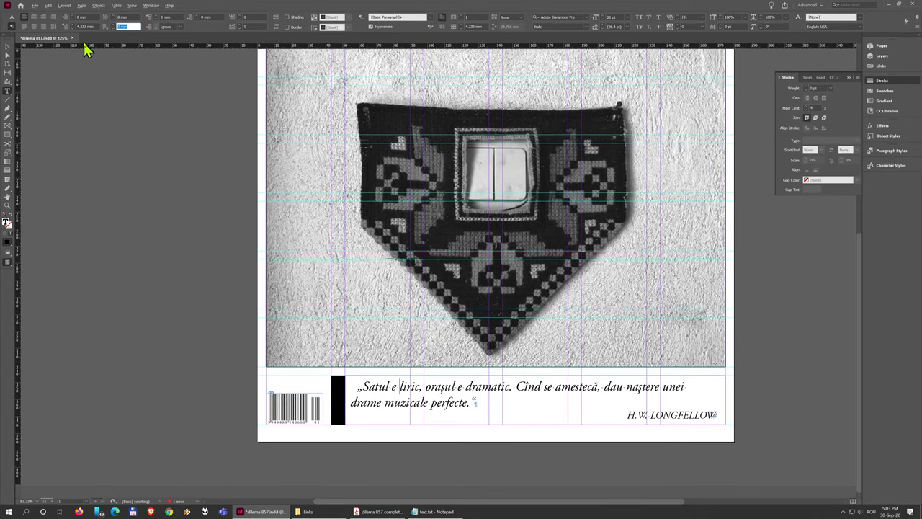
{"action": "scroll", "coordinate": [360, 389], "scroll_direction": "up", "scroll_amount": 5}
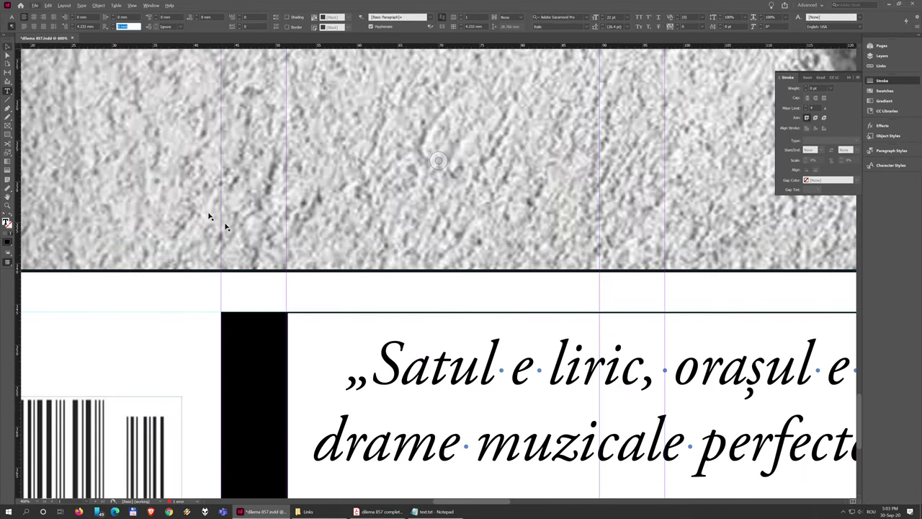
Compare the quote's first-line indent with the reference PDF, briefly viewing the InDesign quote paragraph without its indent before restoring it.
{"action": "key", "text": "Escape"}
{"action": "left_click", "coordinate": [369, 511]}
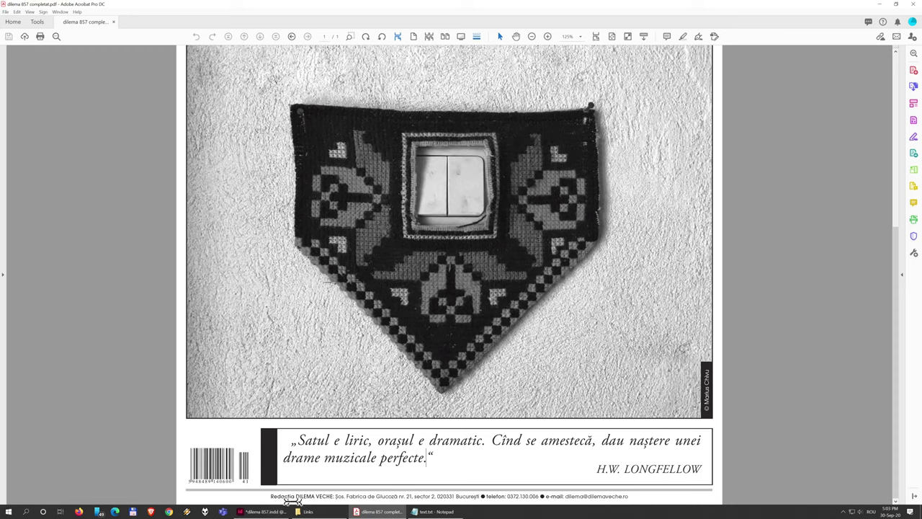
{"action": "left_click", "coordinate": [273, 511]}
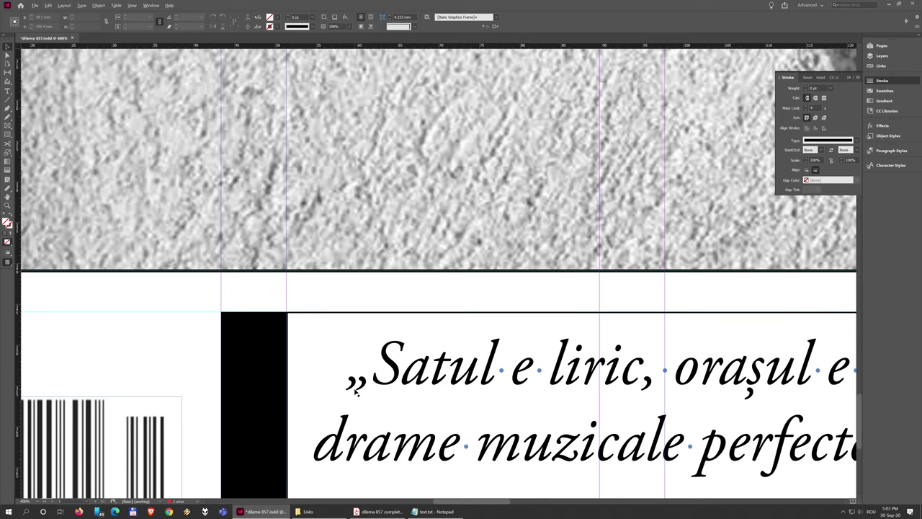
{"action": "key", "text": "ctrl+shift+l"}
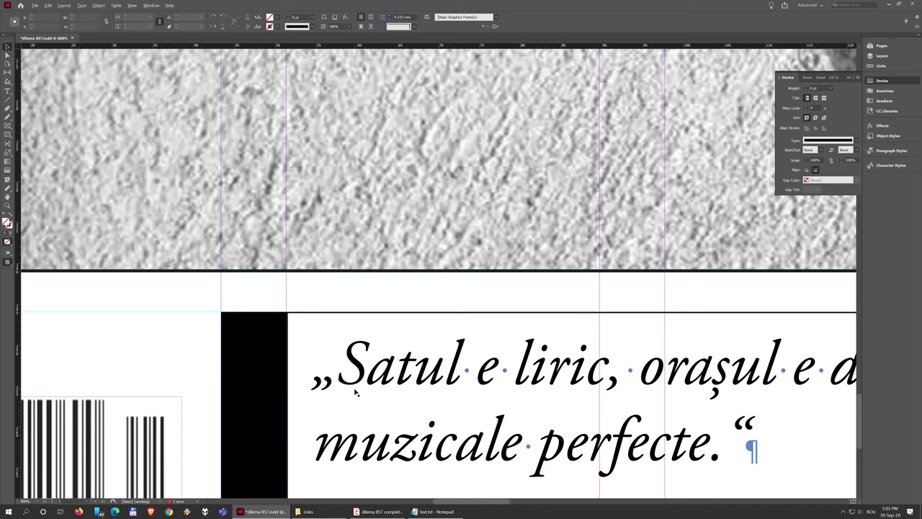
{"action": "key", "text": "ctrl+z"}
Preview the cover's bottom section without guides and compare the quote's line width and letter spacing with the reference PDF.
{"action": "scroll", "coordinate": [382, 317], "scroll_direction": "down", "scroll_amount": 4}
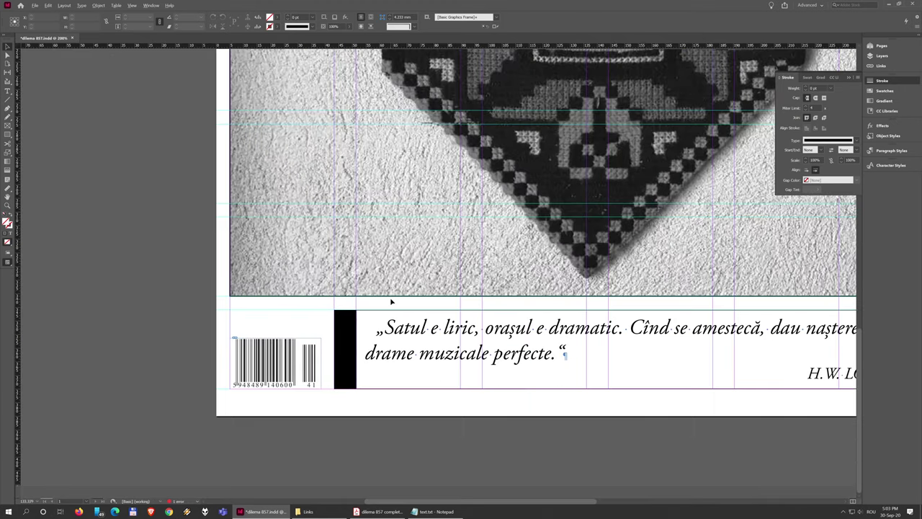
{"action": "scroll", "coordinate": [458, 350], "scroll_direction": "down", "scroll_amount": 1}
{"action": "left_click_drag", "start_coordinate": [595, 430], "coordinate": [503, 430]}
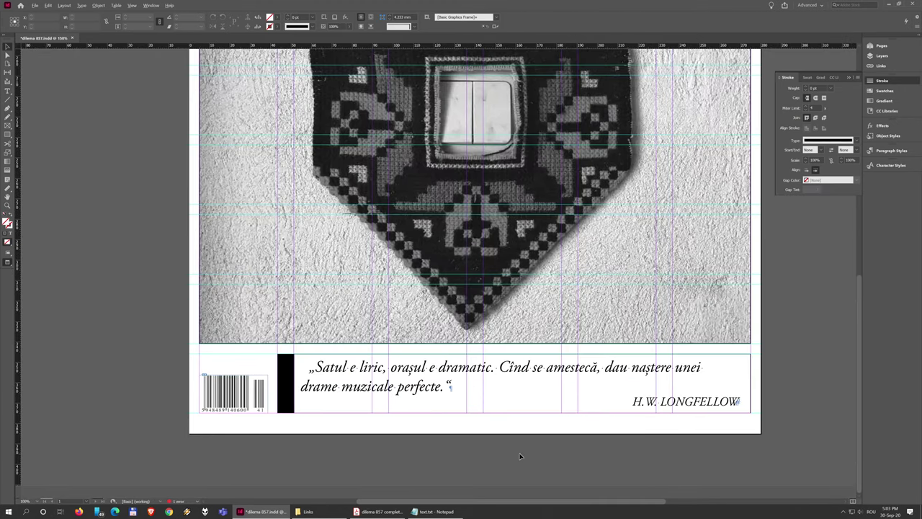
{"action": "key", "text": "w"}
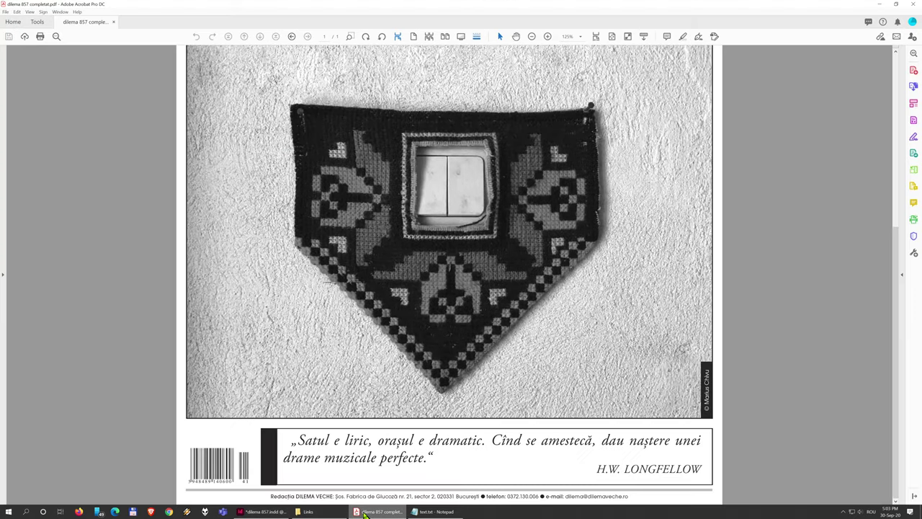
{"action": "left_click", "coordinate": [379, 511]}
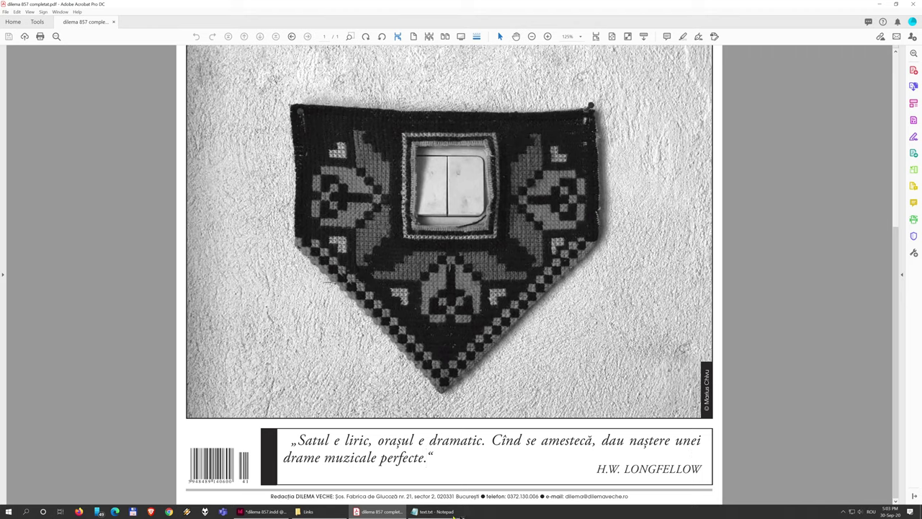
{"action": "left_click", "coordinate": [259, 511]}
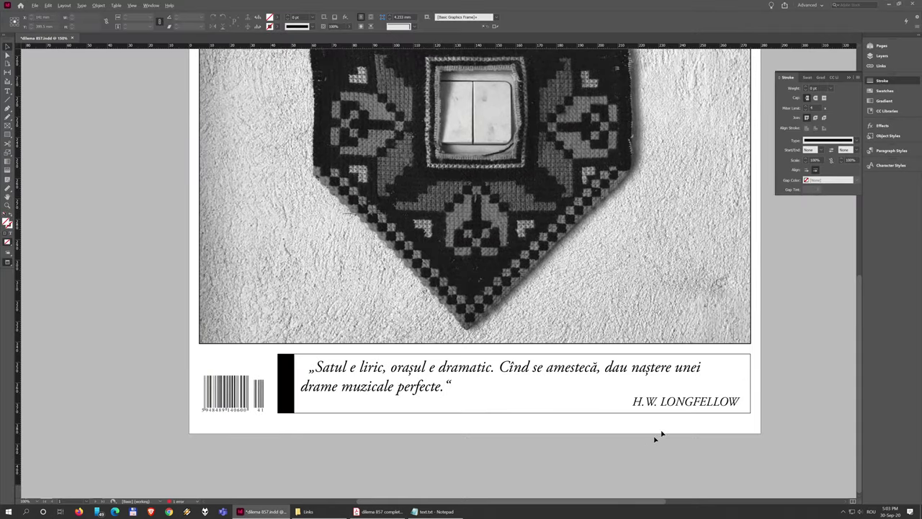
Set the tracking of the whole quote text, excluding the author line, to 20 and deselect the frame.
{"action": "double_click", "coordinate": [625, 369]}
{"action": "triple_click", "coordinate": [625, 369]}
{"action": "left_click", "coordinate": [448, 386]}
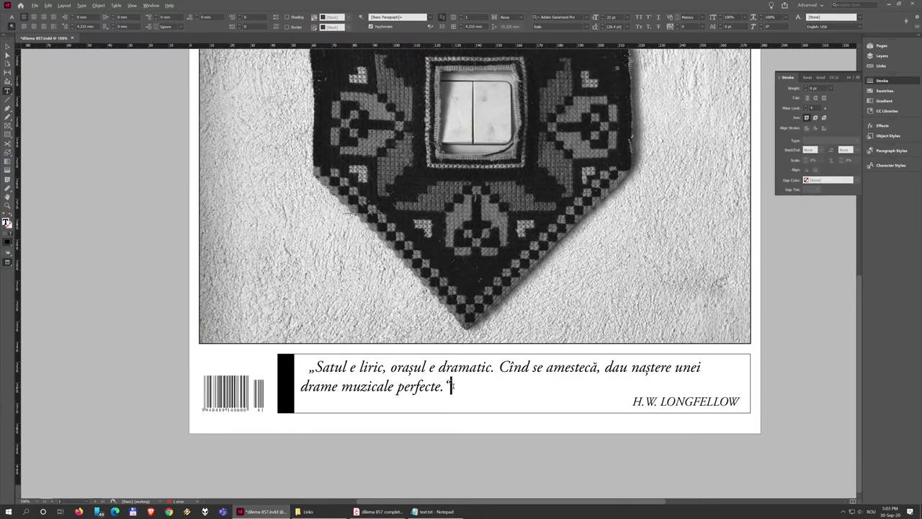
{"action": "left_click_drag", "start_coordinate": [452, 386], "coordinate": [305, 360]}
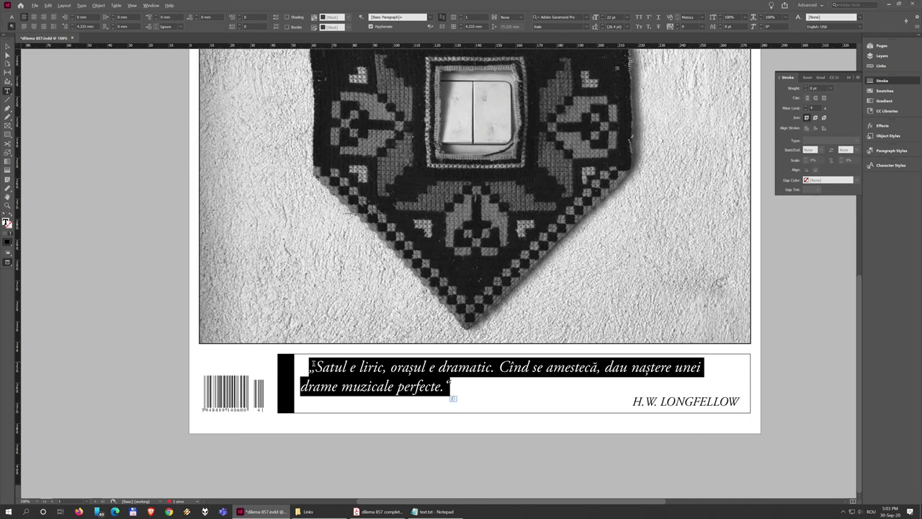
{"action": "left_click", "coordinate": [11, 19]}
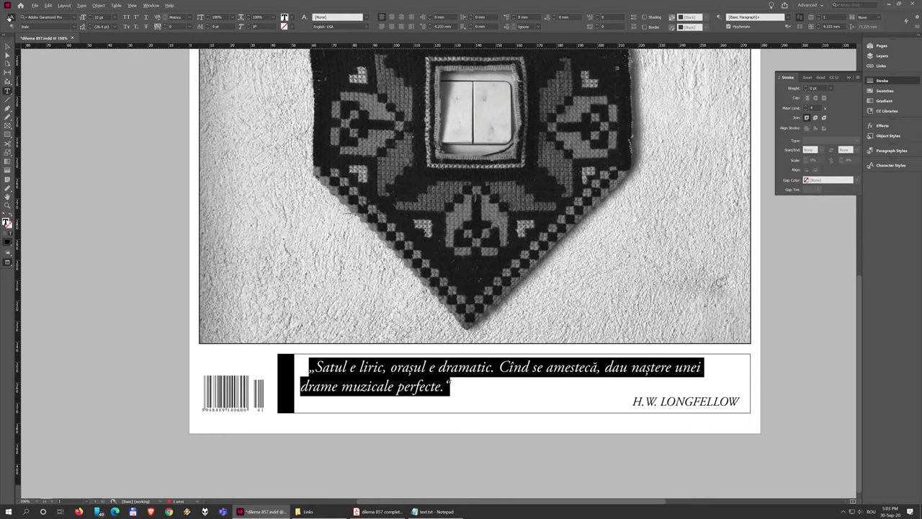
{"action": "left_click", "coordinate": [12, 27]}
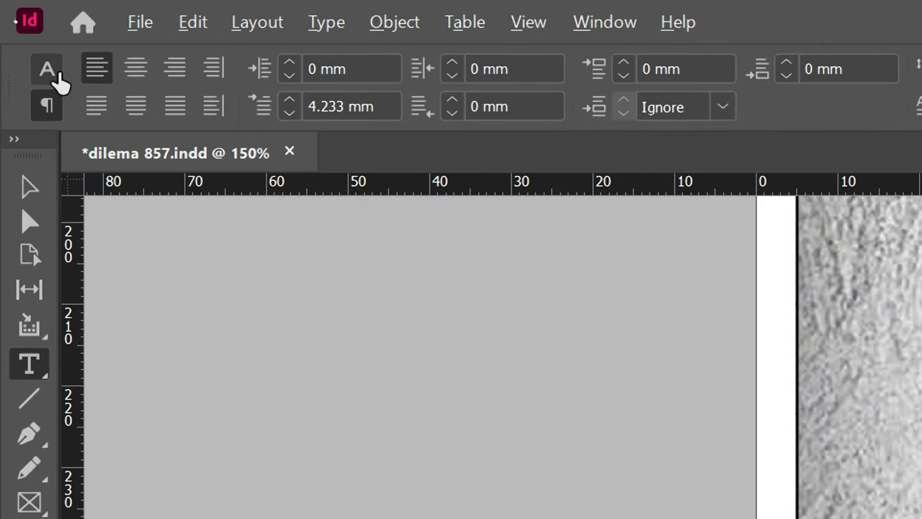
{"action": "left_click", "coordinate": [13, 17]}
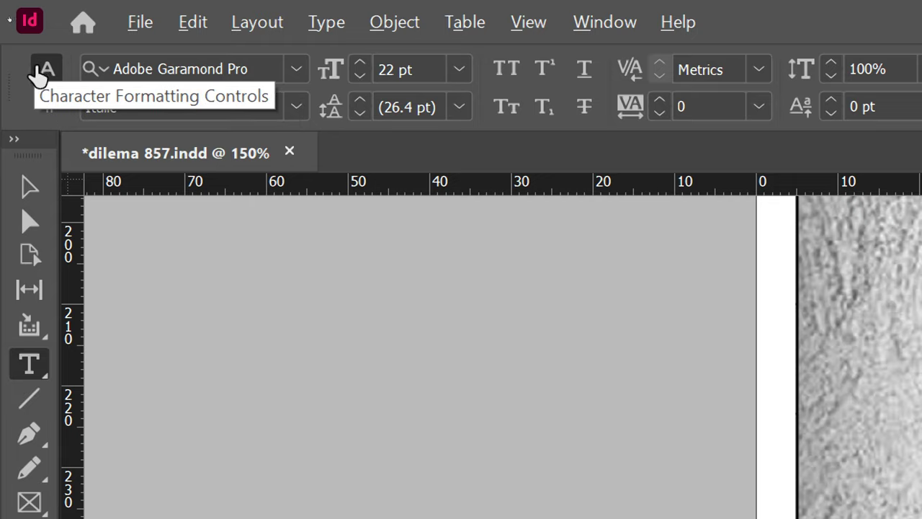
{"action": "left_click", "coordinate": [631, 109]}
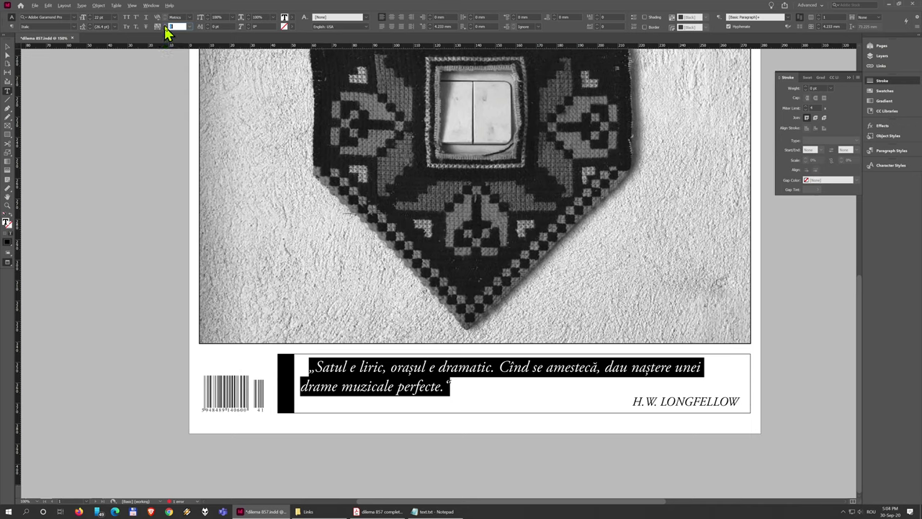
{"action": "key", "text": "Up"}
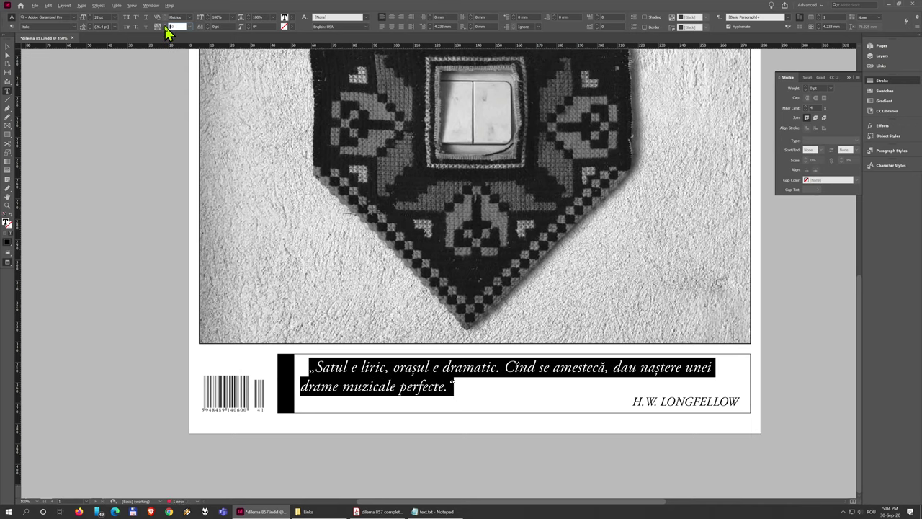
{"action": "key", "text": "Up"}
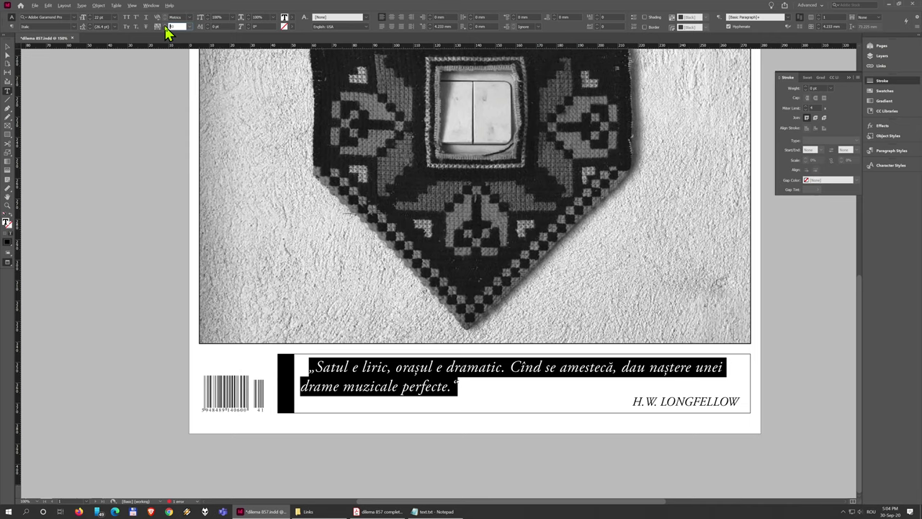
{"action": "key", "text": "Up"}
{"action": "key", "text": "Up"}
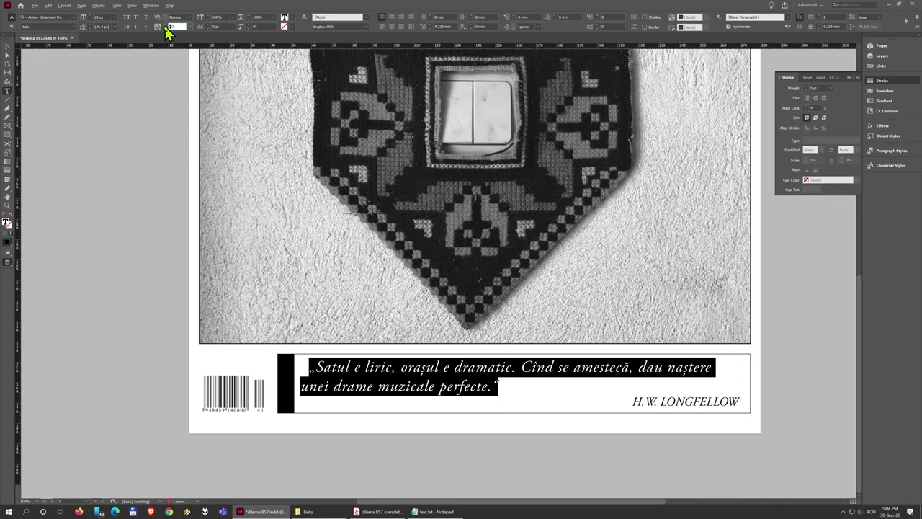
{"action": "key", "text": "Down"}
{"action": "key", "text": "Down"}
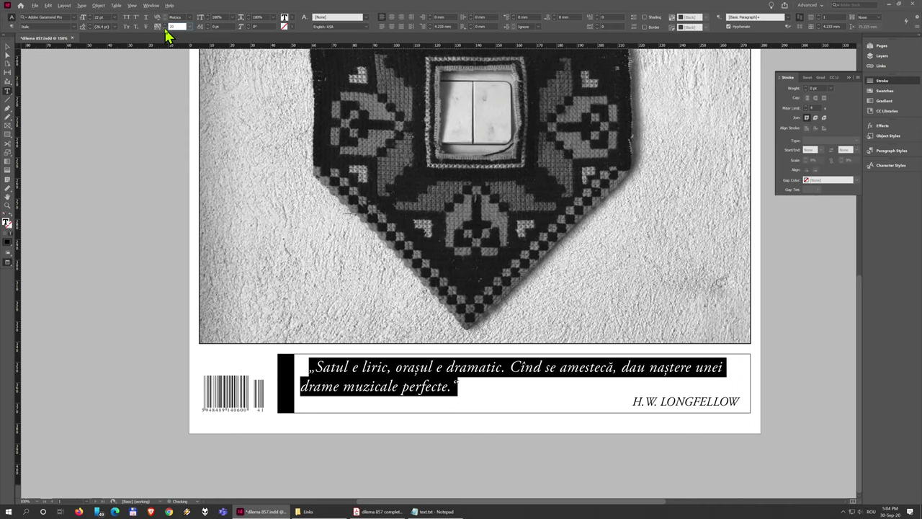
{"action": "left_click", "coordinate": [8, 47]}
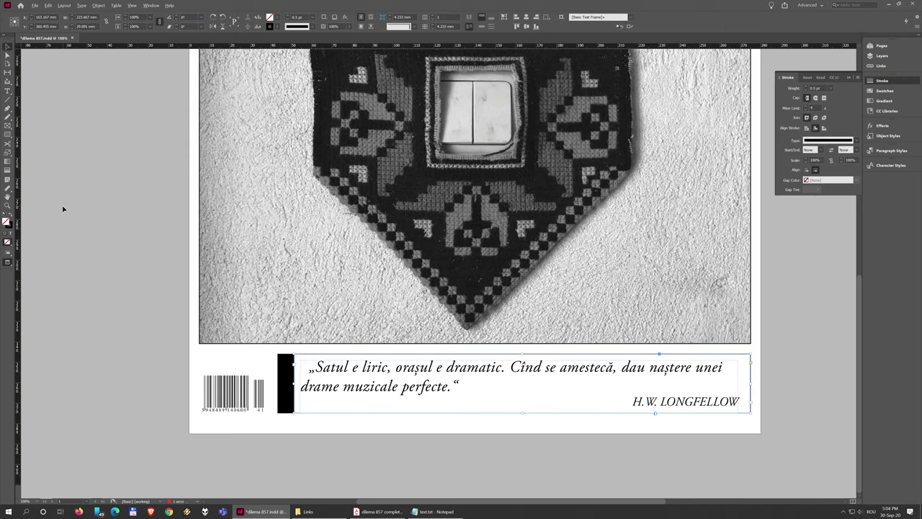
{"action": "left_click", "coordinate": [107, 224]}
Review the lower cover, turn the guides back on, and check the editorial contact line beneath the quote box in the reference PDF.
{"action": "scroll", "coordinate": [106, 222], "scroll_direction": "down", "scroll_amount": 2}
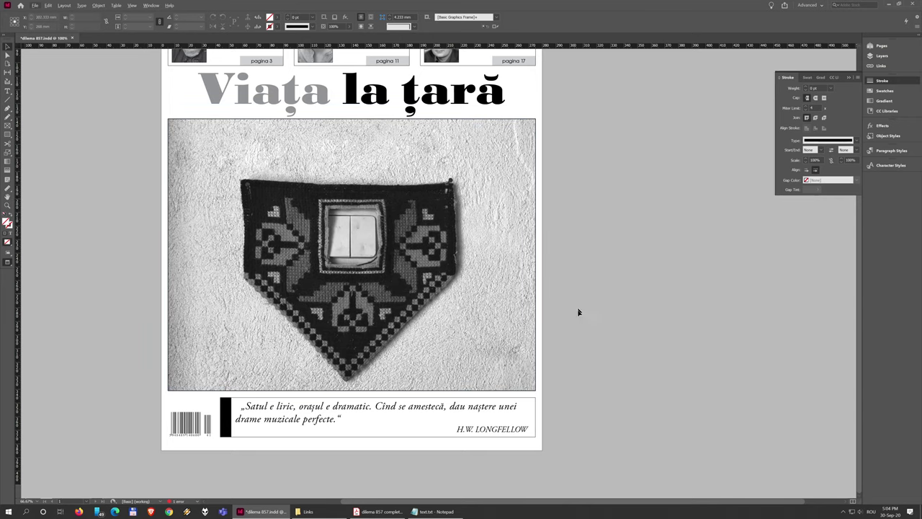
{"action": "key", "text": "w"}
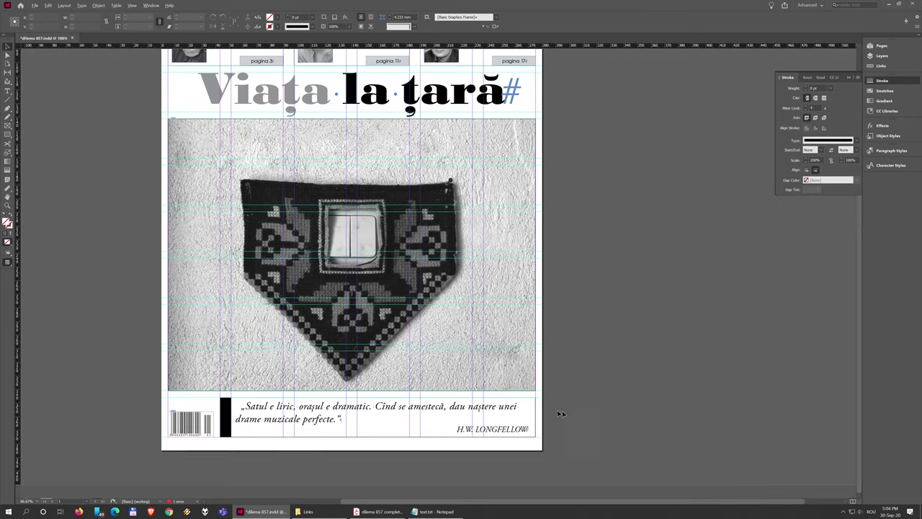
{"action": "left_click", "coordinate": [380, 511]}
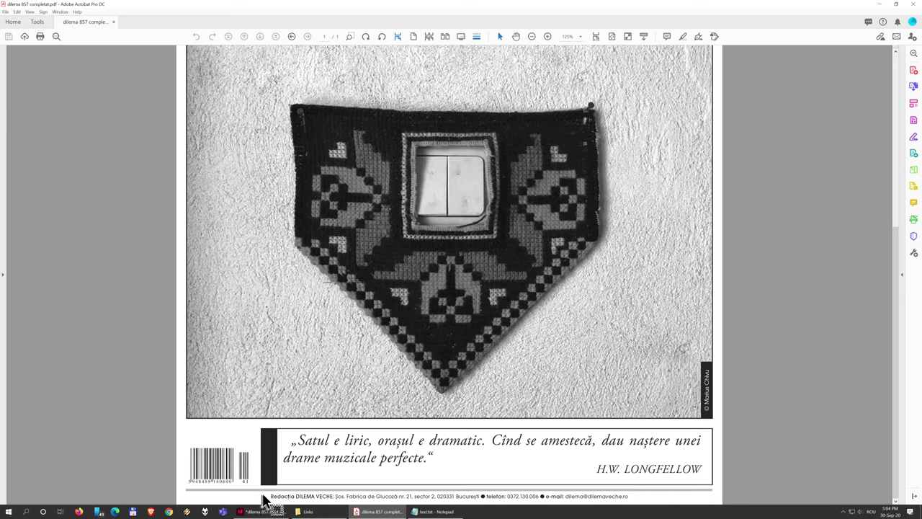
{"action": "left_click_drag", "start_coordinate": [268, 495], "coordinate": [404, 430]}
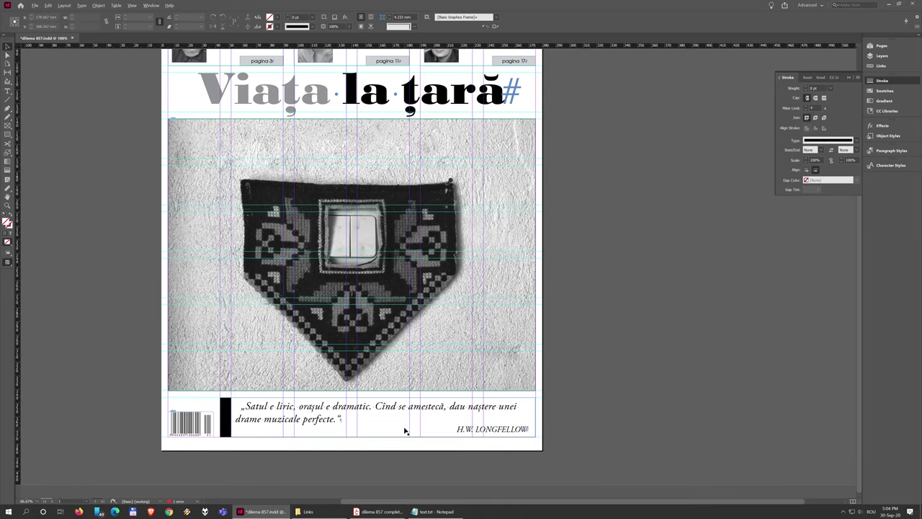
{"action": "left_click_drag", "start_coordinate": [340, 322], "coordinate": [476, 77]}
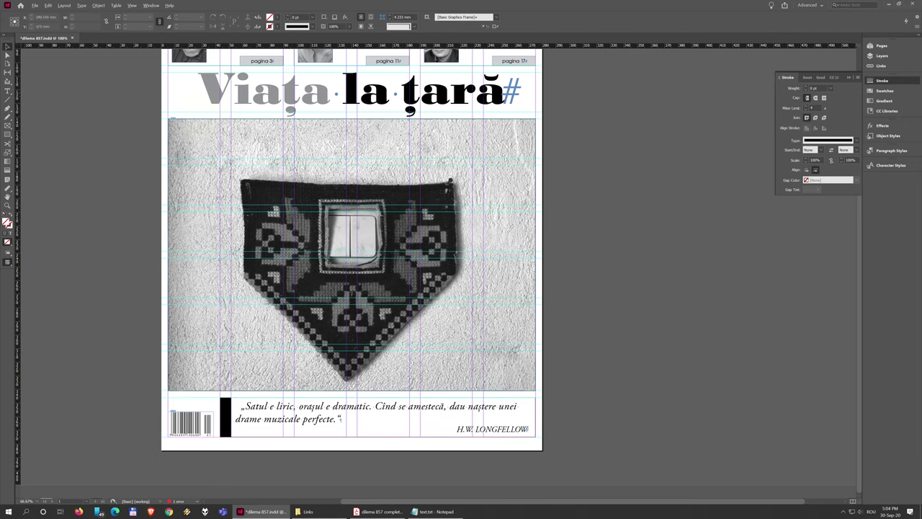